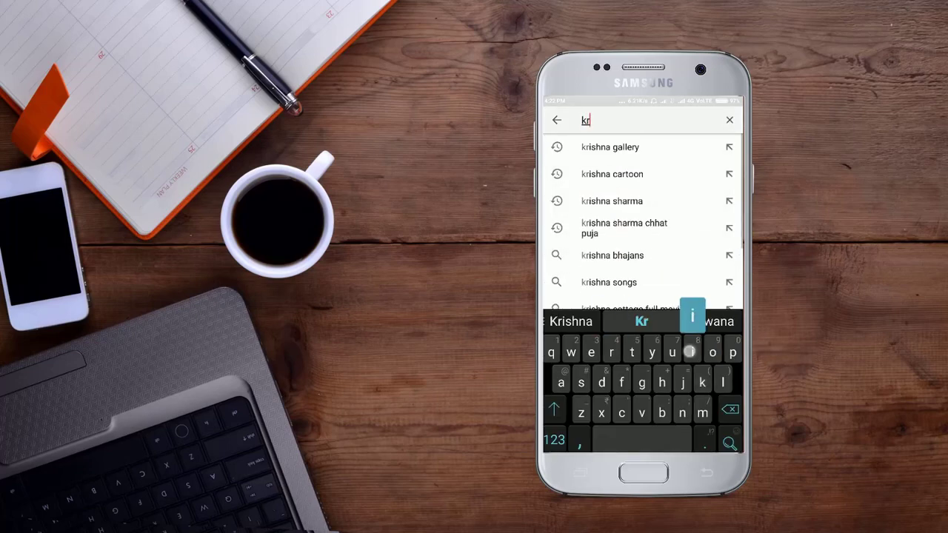
Search for 'krishna gallery' to bring up the portrait IMG_8105.JPG
type("rishna gallery")
key("Return")
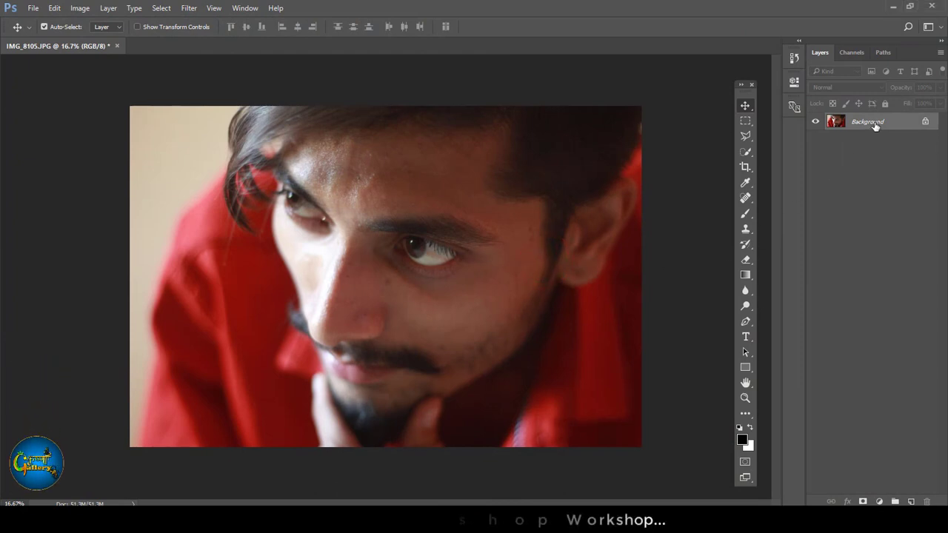
Duplicate the Background layer, switch to medium layer thumbnails, and pick the Smudge tool
left_click_drag(880, 130, 913, 502)
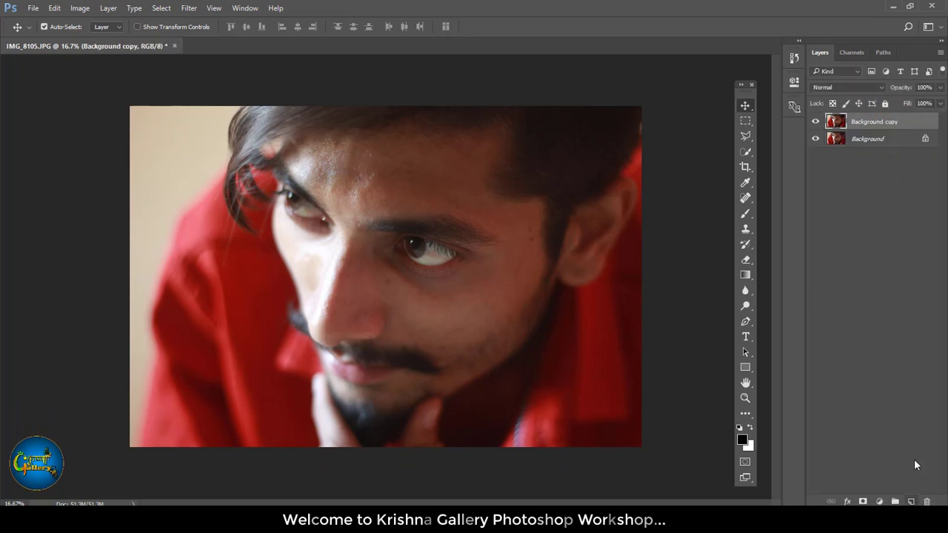
right_click(876, 182)
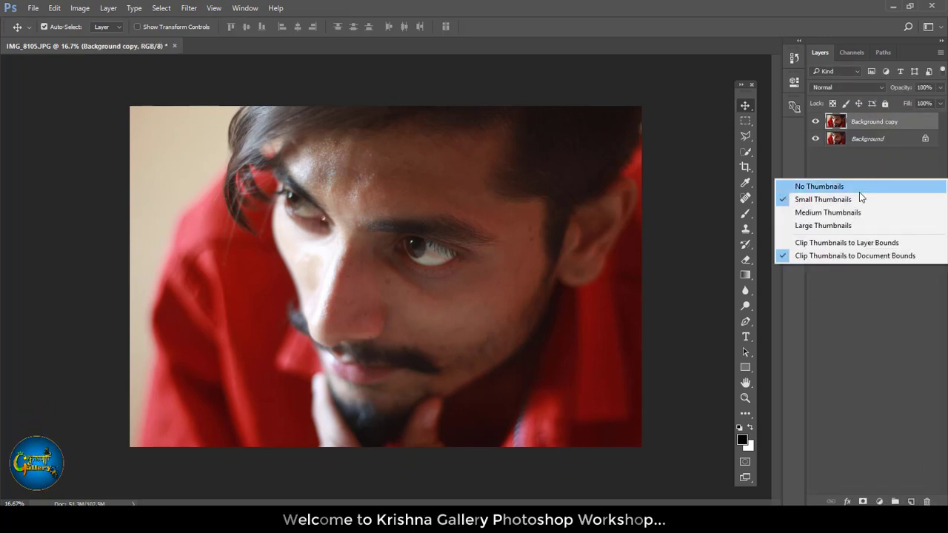
left_click(828, 214)
left_click(827, 217)
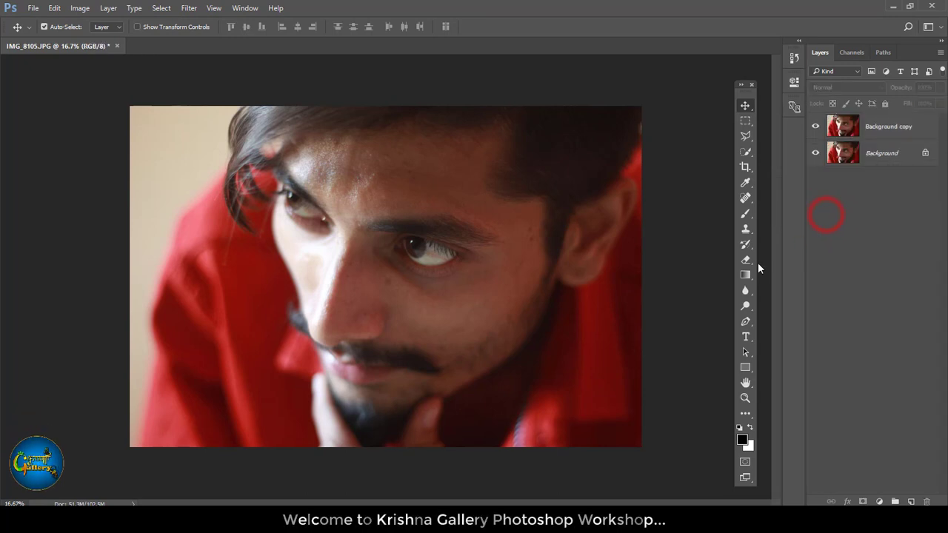
left_click(746, 292)
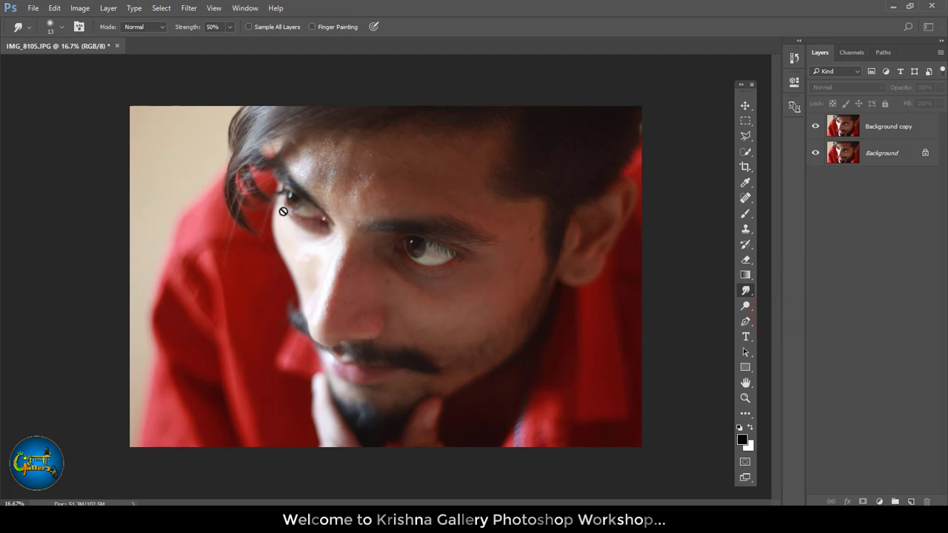
Show the brush presets as large thumbnails in an enlarged panel
right_click(245, 191)
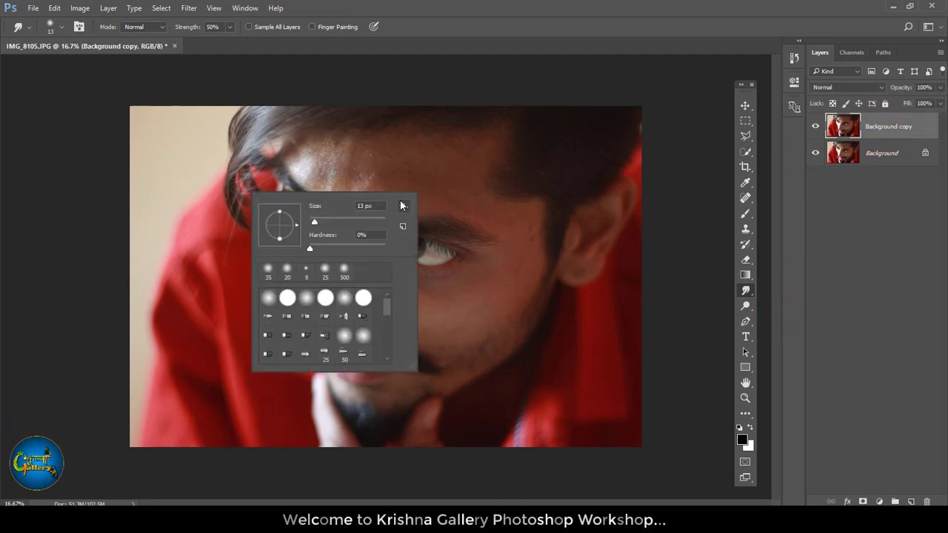
left_click(402, 205)
left_click(420, 212)
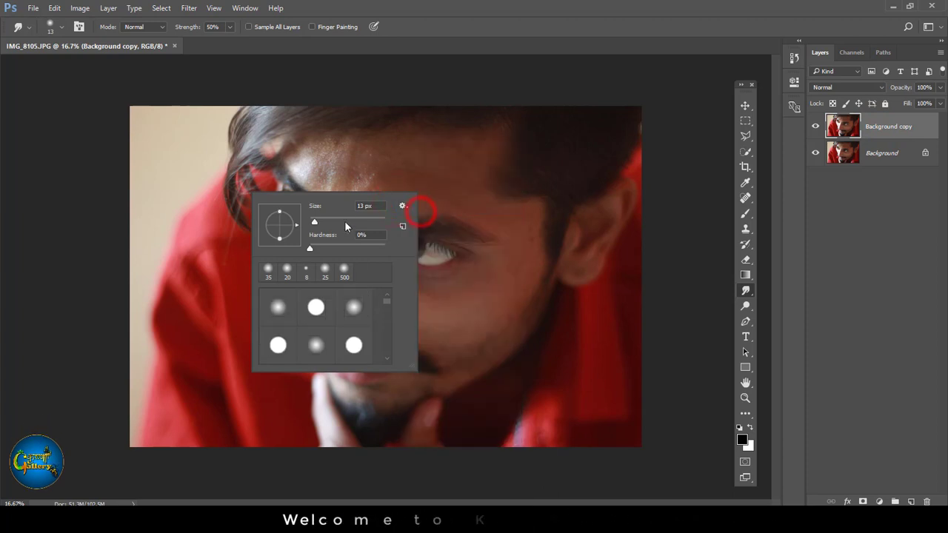
left_click_drag(412, 369, 723, 472)
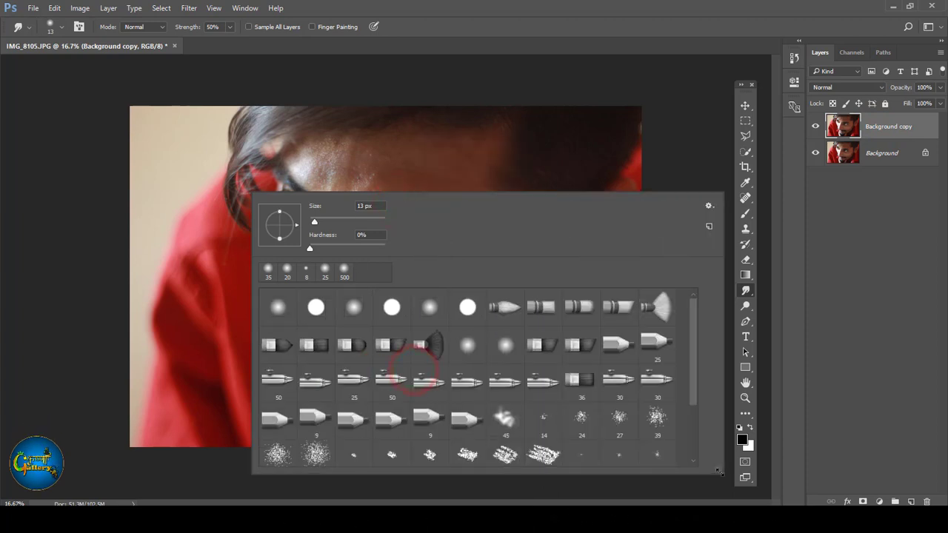
scroll(589, 406, "down", 3)
scroll(589, 406, "down", 1)
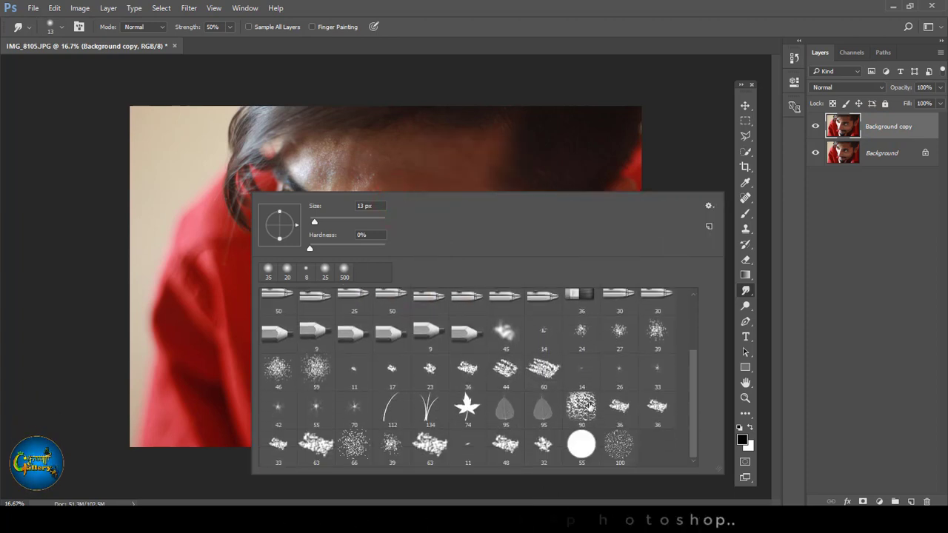
Load the smooth brush.abr brush set from file
left_click(709, 207)
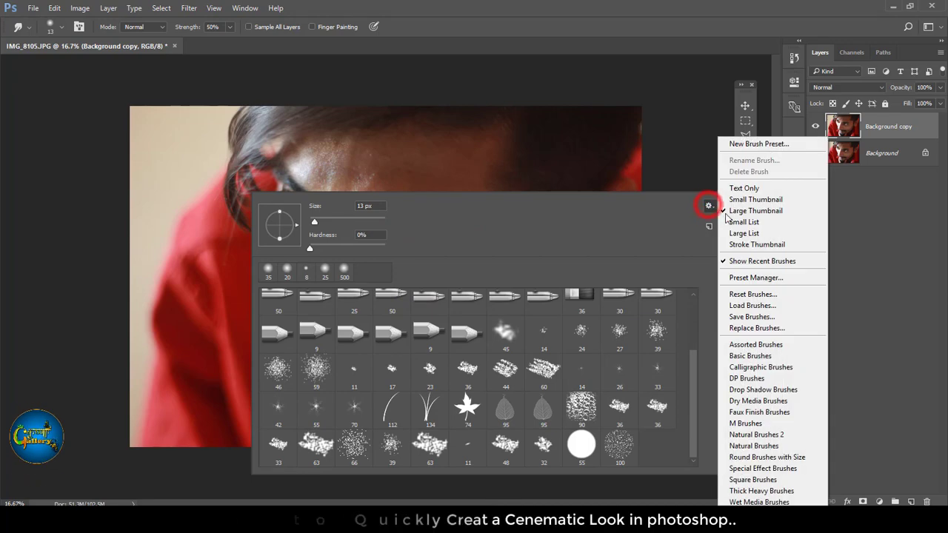
left_click(749, 308)
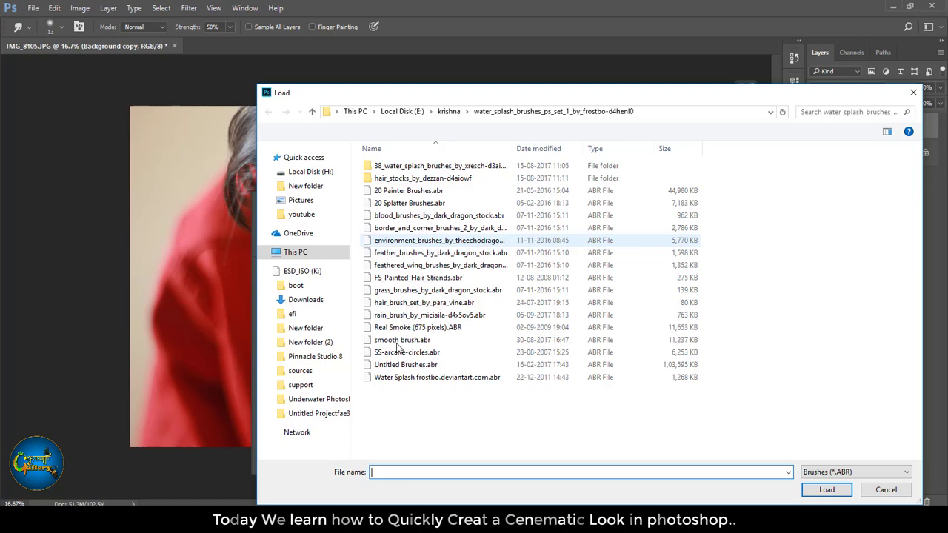
left_click(405, 340)
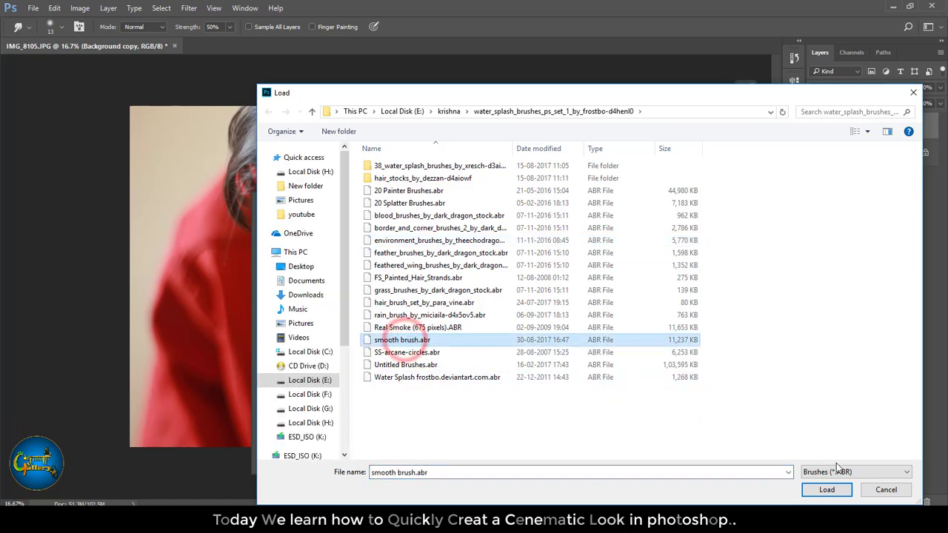
left_click(823, 490)
Select the 104 px brush from the loaded set for smudging
scroll(606, 416, "down", 1)
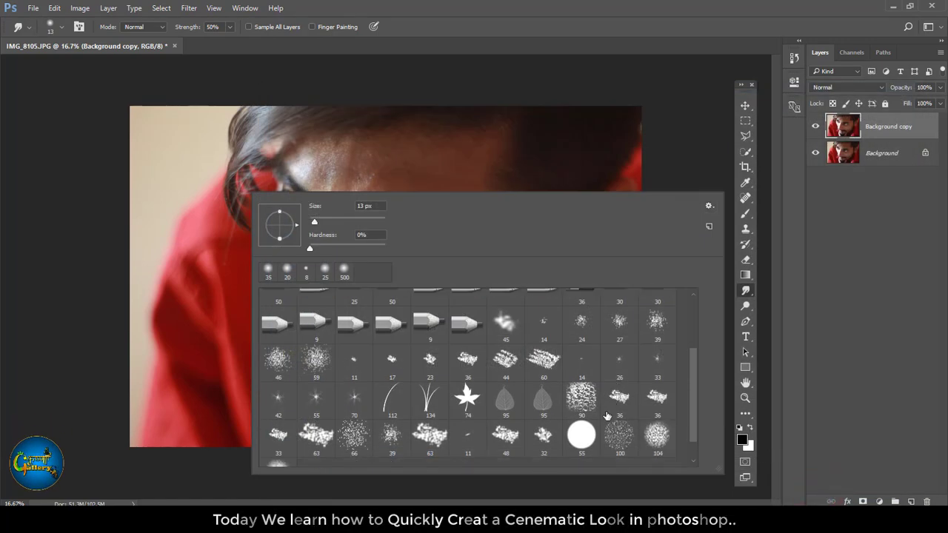
left_click(659, 441)
left_click_drag(697, 419, 694, 456)
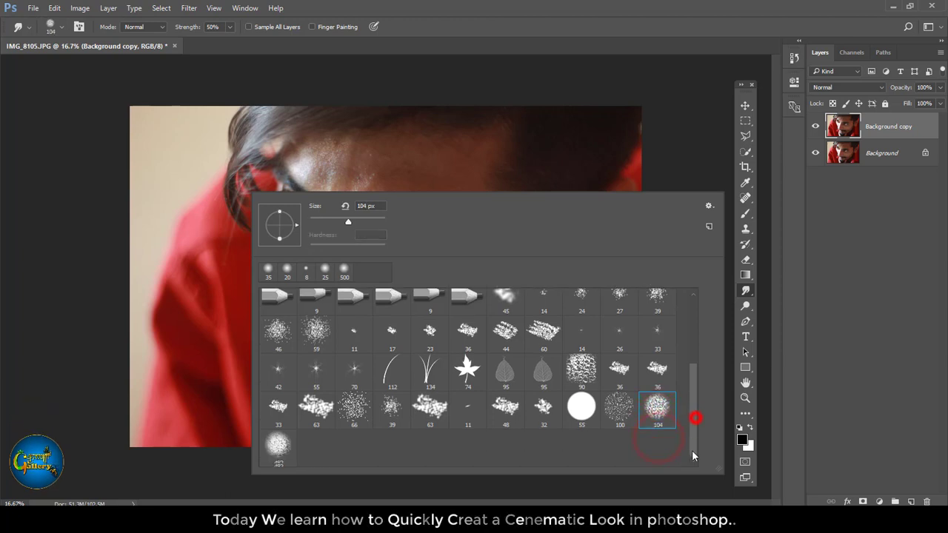
left_click(659, 409)
left_click(660, 409)
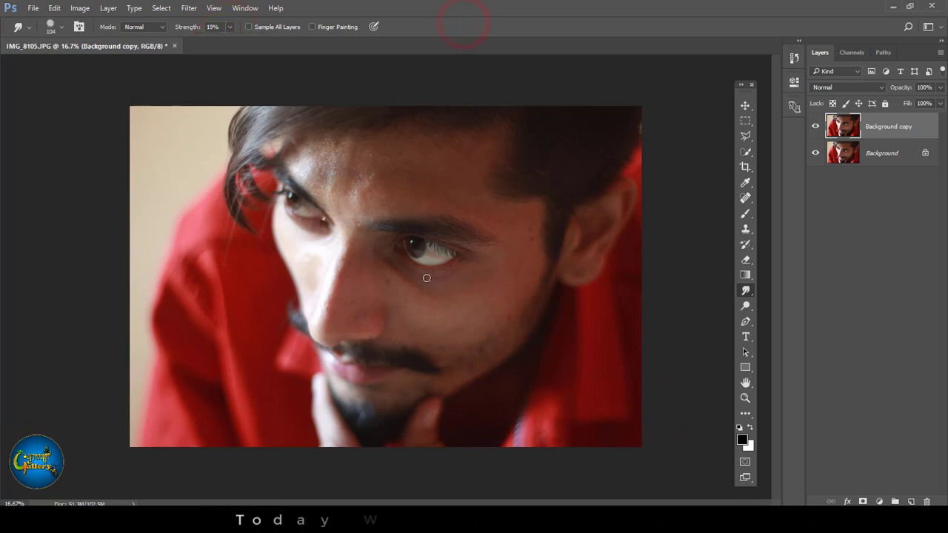
Zoom to the forehead and duplicate Background copy into Background copy 2
scroll(431, 269, "up", 3)
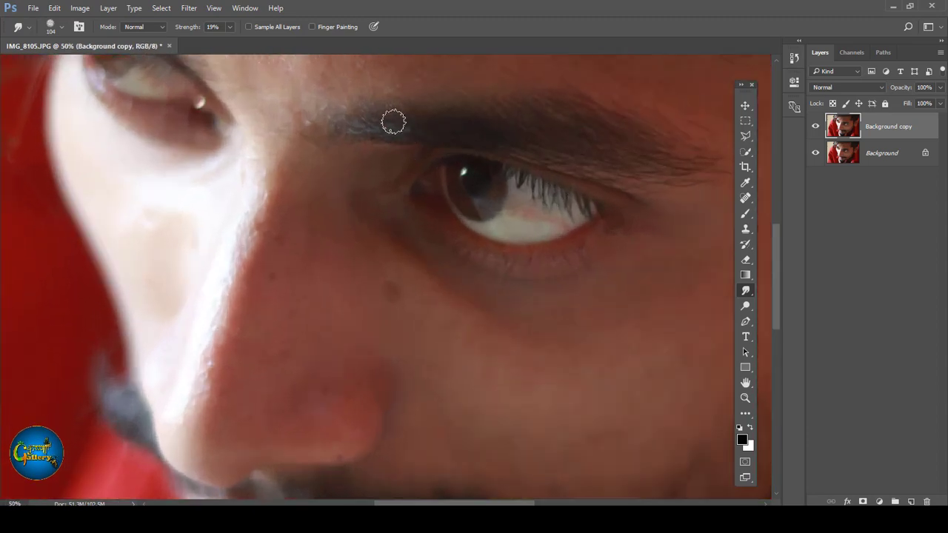
left_click_drag(373, 99, 380, 344)
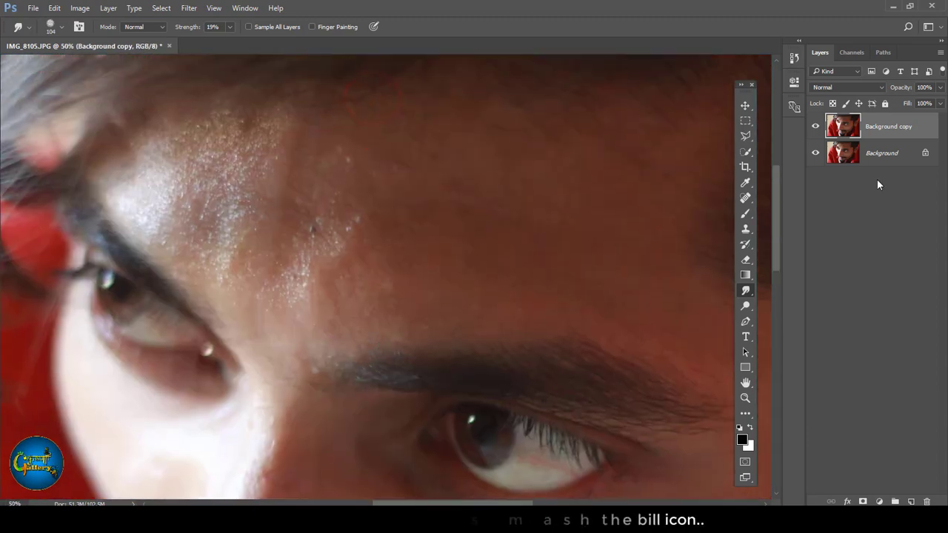
left_click_drag(900, 131, 911, 501)
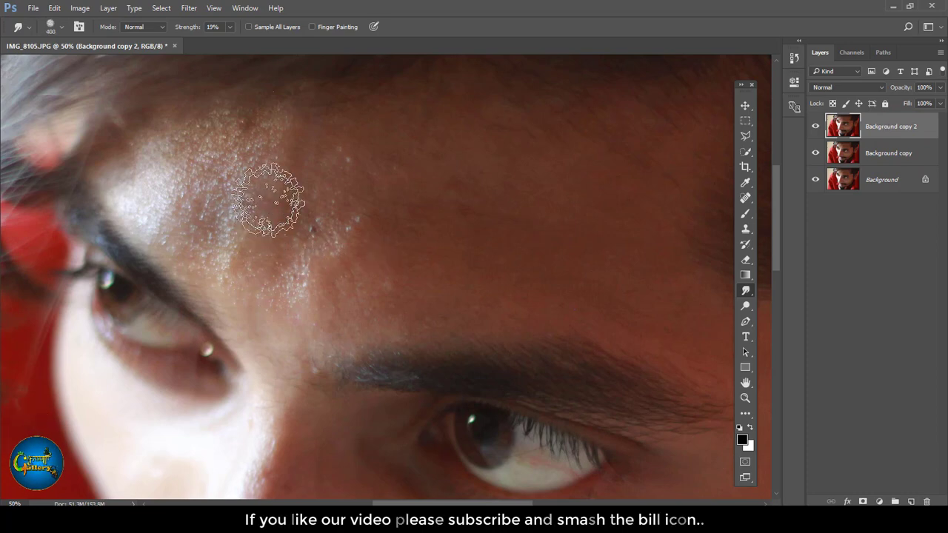
Smudge the shiny forehead highlights smooth with a 250 px brush
key("bracketleft")
key("bracketleft")
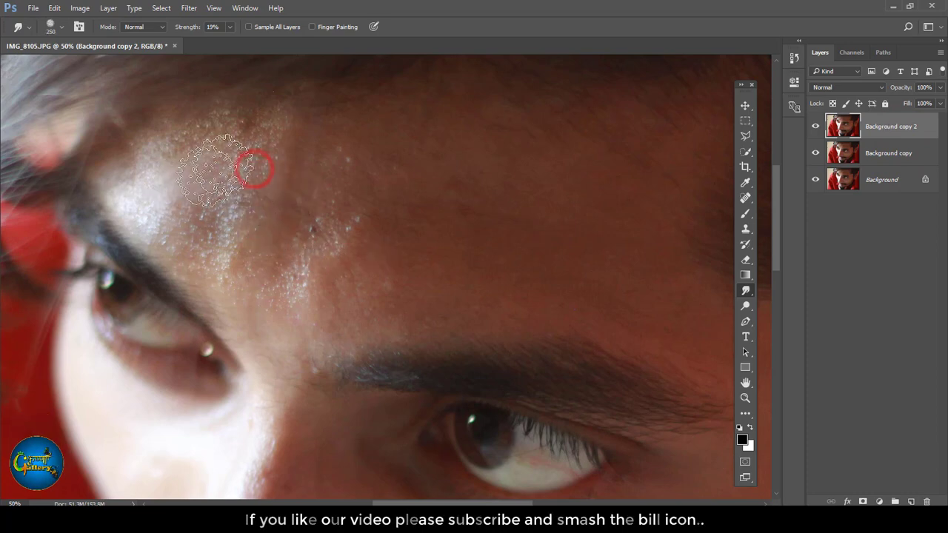
left_click_drag(243, 161, 174, 236)
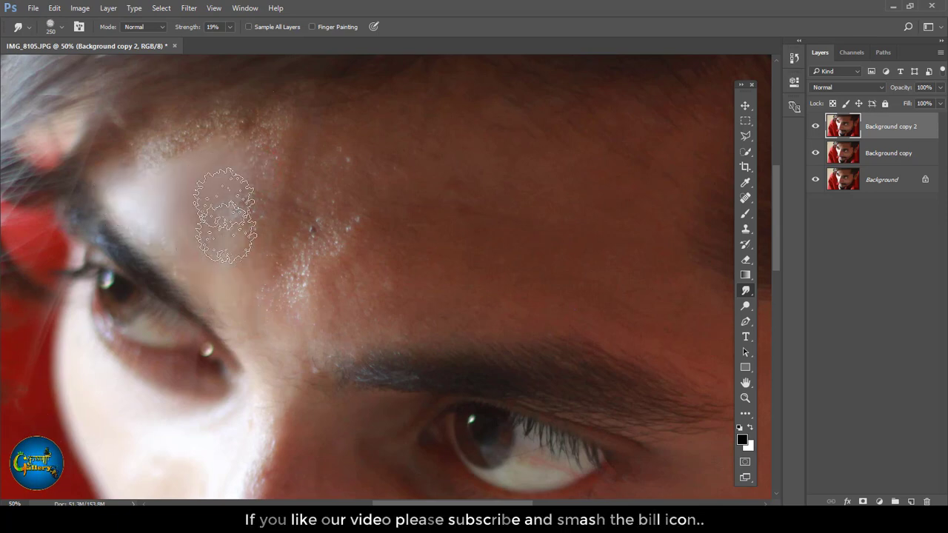
left_click_drag(266, 122, 124, 189)
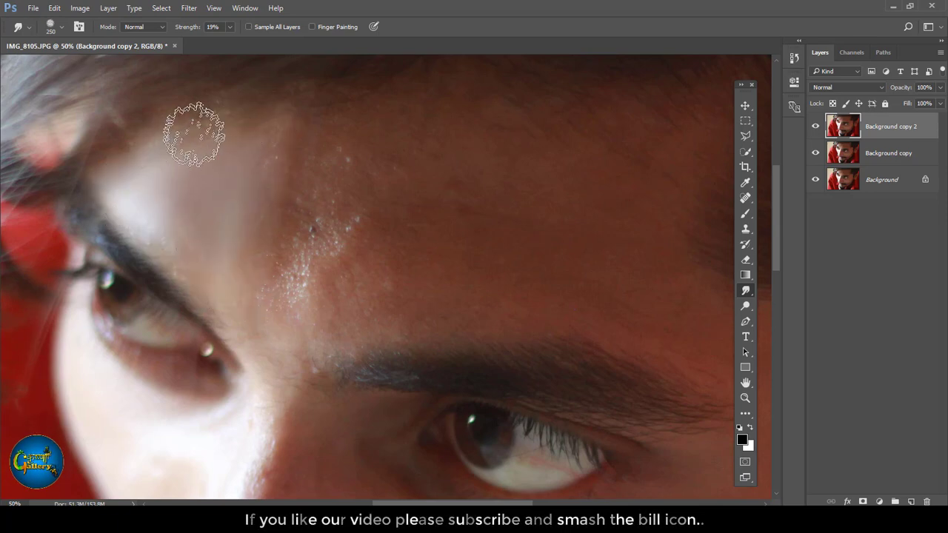
mouse_move(319, 165)
left_mouse_down()
mouse_move(320, 226)
mouse_move(269, 249)
mouse_move(237, 220)
mouse_move(222, 229)
mouse_move(355, 200)
mouse_move(307, 212)
mouse_move(402, 212)
mouse_move(529, 274)
mouse_move(416, 281)
mouse_move(435, 222)
mouse_move(423, 180)
mouse_move(451, 149)
mouse_move(287, 161)
mouse_move(412, 118)
mouse_move(444, 240)
mouse_move(306, 307)
left_mouse_up()
key("bracketright")
key("bracketright")
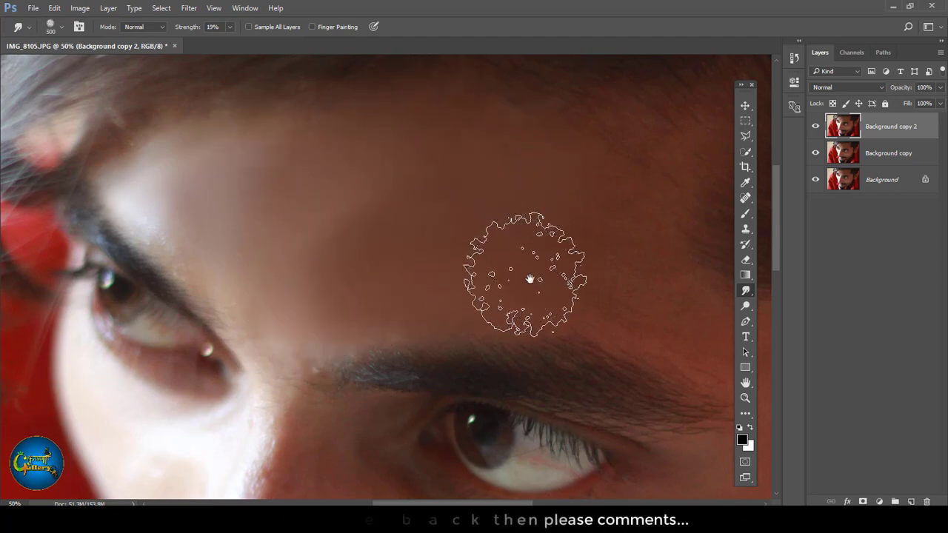
Smooth the upper forehead skin with a 300 px smudge brush
left_click_drag(538, 282, 293, 290)
key("bracketleft")
key("bracketleft")
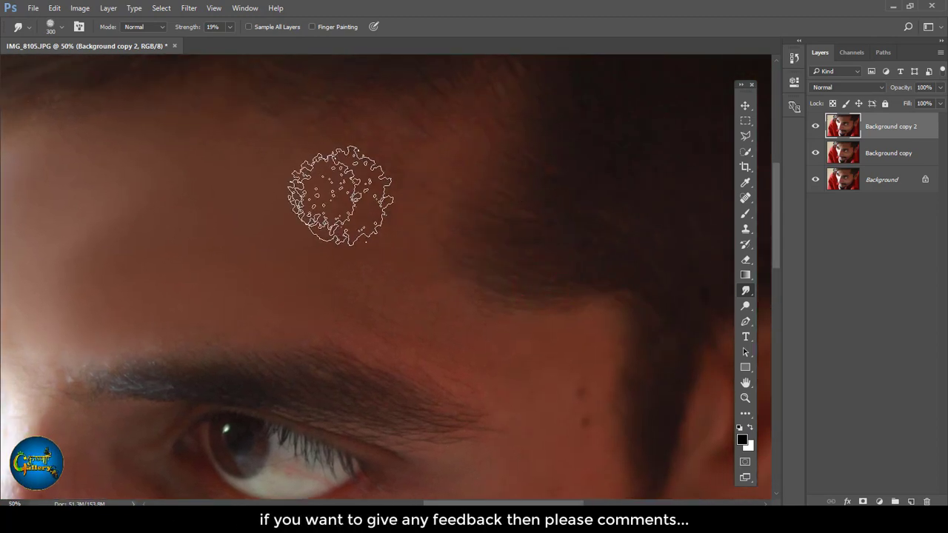
key("bracketleft")
left_click_drag(339, 190, 272, 154)
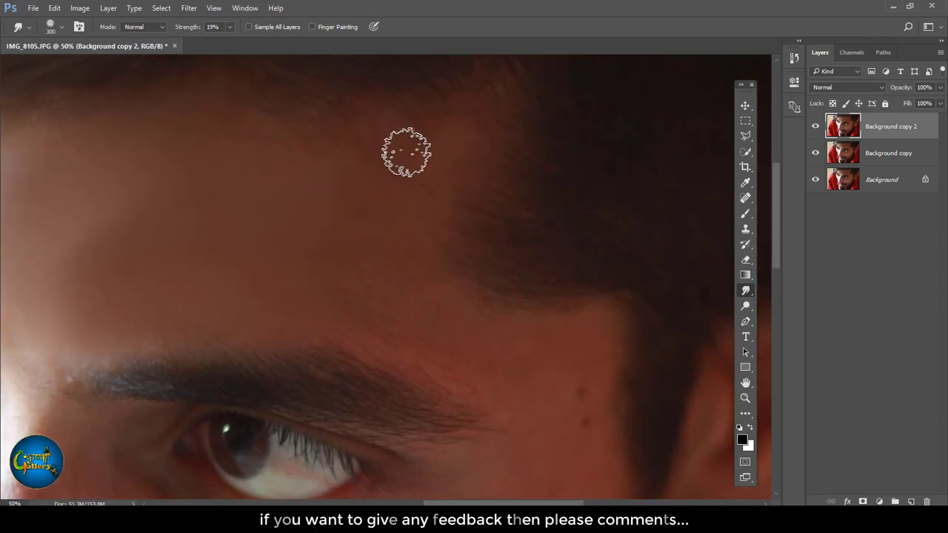
left_click(275, 153)
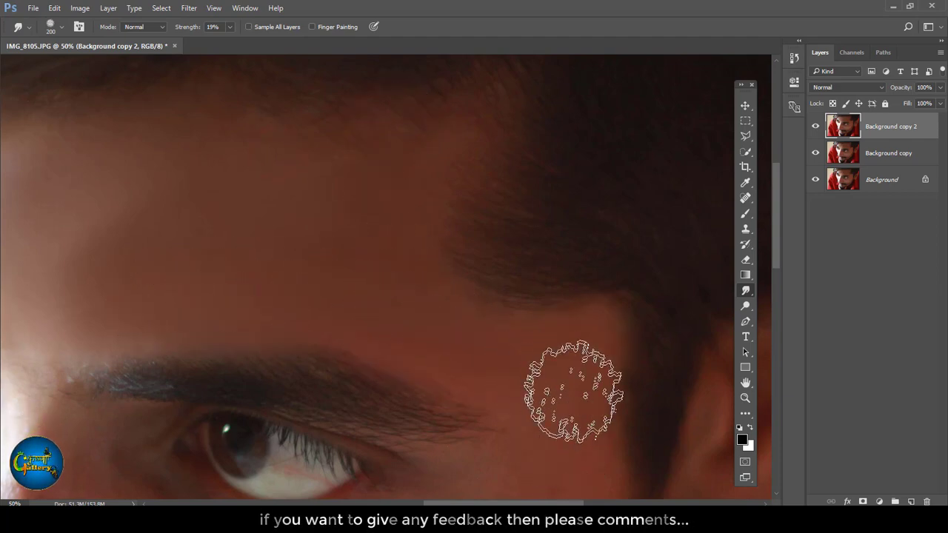
Smooth the cheek skin just below and beside the eye
scroll(571, 428, "down", 5)
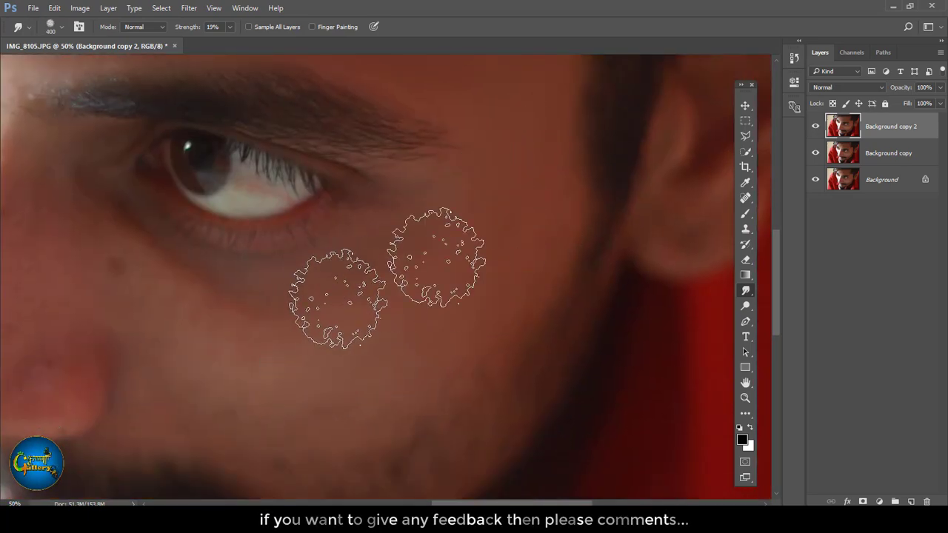
left_click_drag(438, 333, 550, 218)
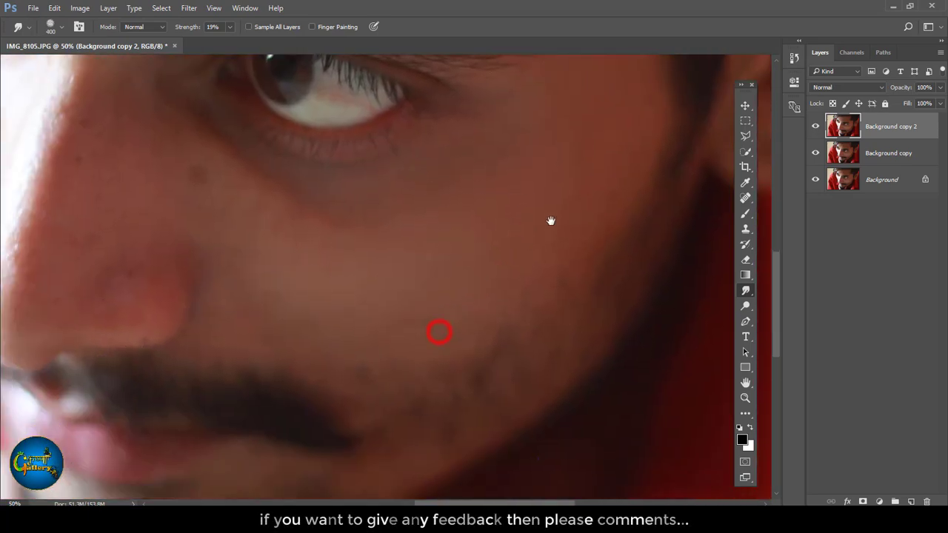
left_click_drag(307, 303, 364, 355)
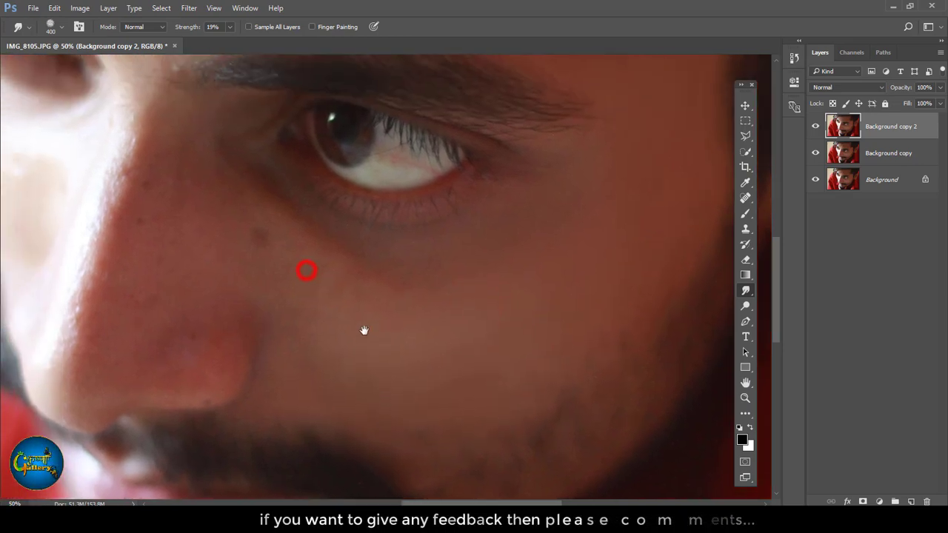
key("bracketleft")
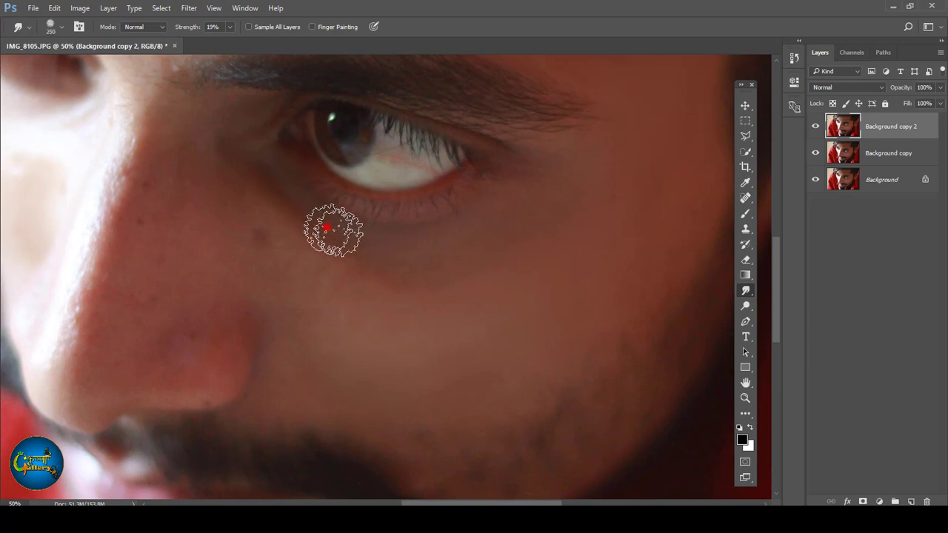
left_click(326, 228)
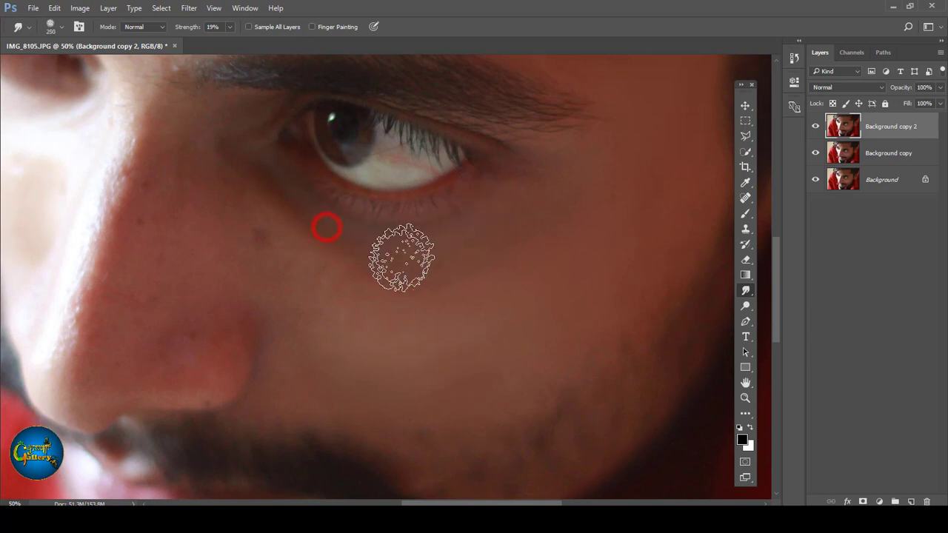
left_click(579, 178)
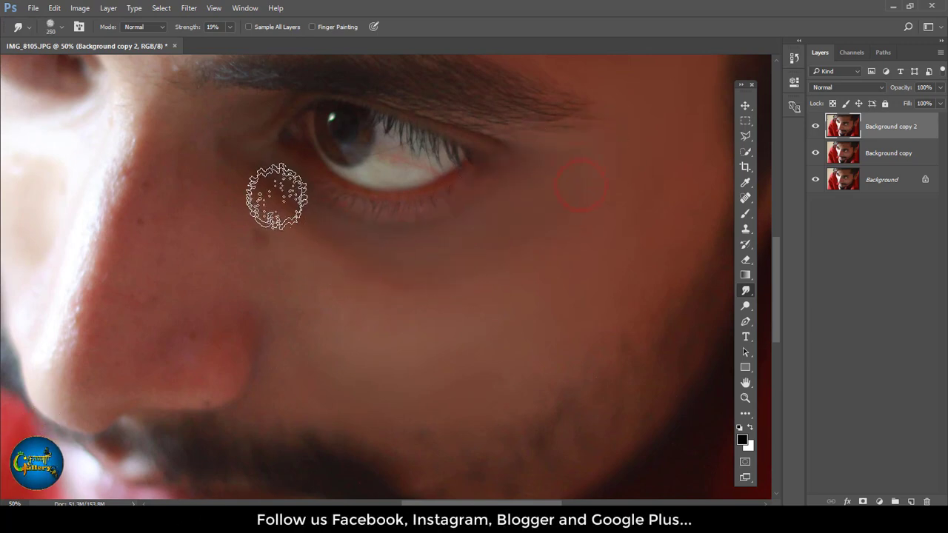
Smooth a cheek patch and the skin below the lower eyelid
left_click(235, 214)
key("bracketright")
key("bracketright")
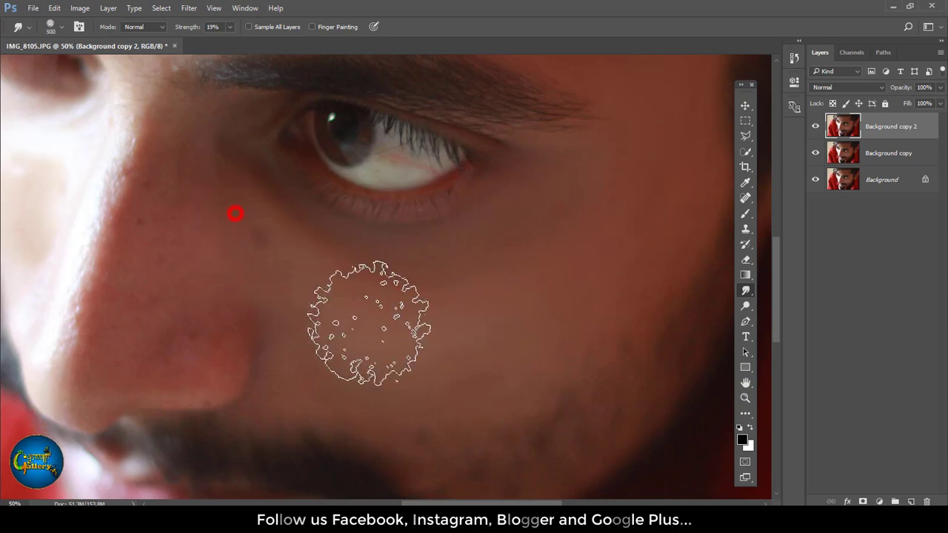
key("bracketright")
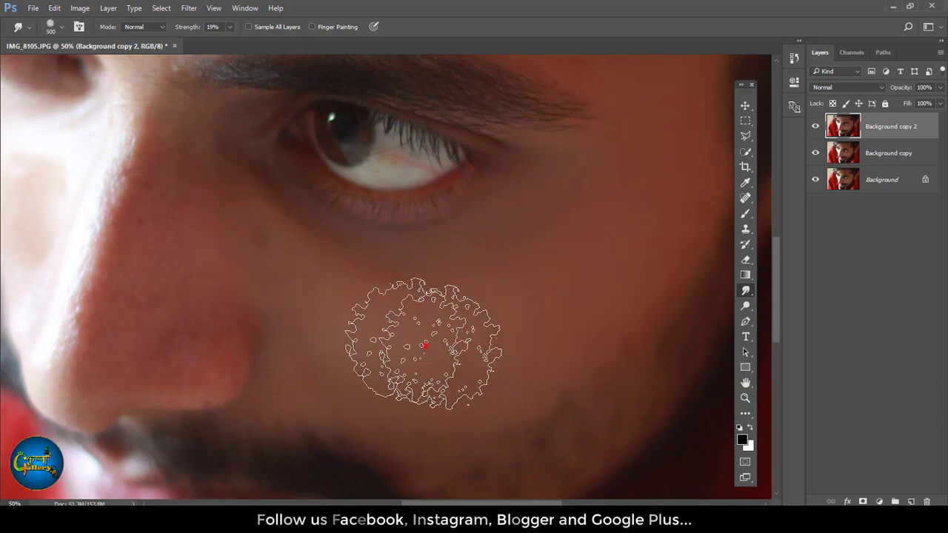
left_click(423, 344)
left_click_drag(364, 359, 721, 452)
left_click_drag(567, 356, 575, 419)
key("period")
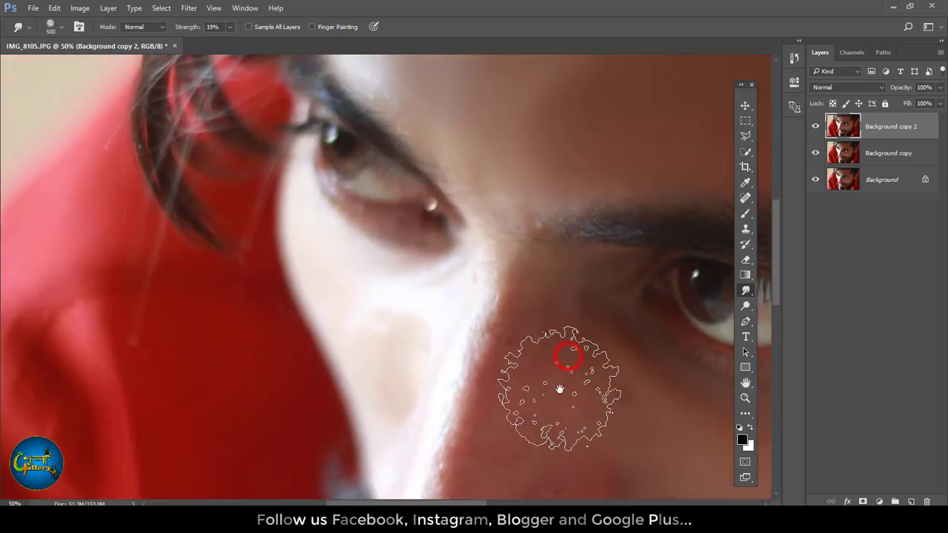
left_click_drag(320, 218, 426, 243)
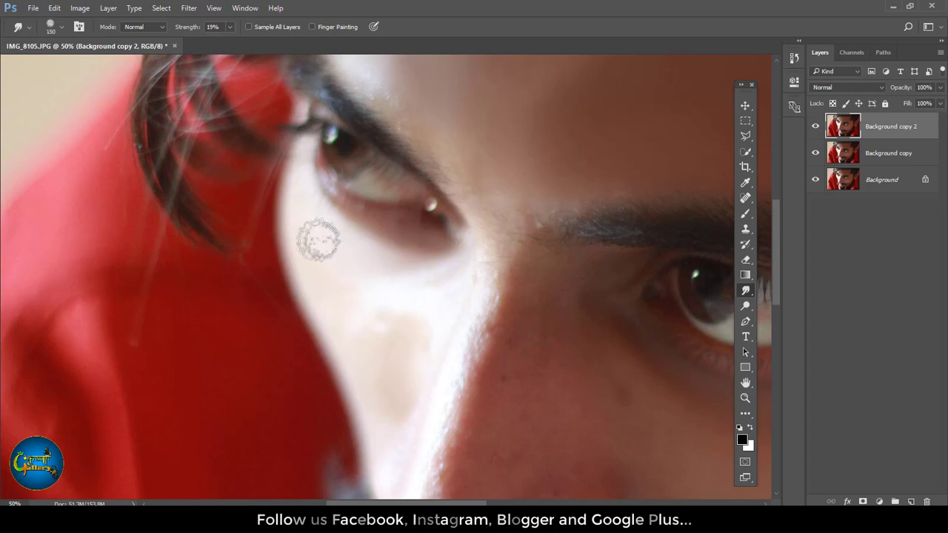
left_click_drag(318, 240, 400, 329)
Smooth the nose edge, bridge and tip with brush sizes from 200 to 400
key("bracketright")
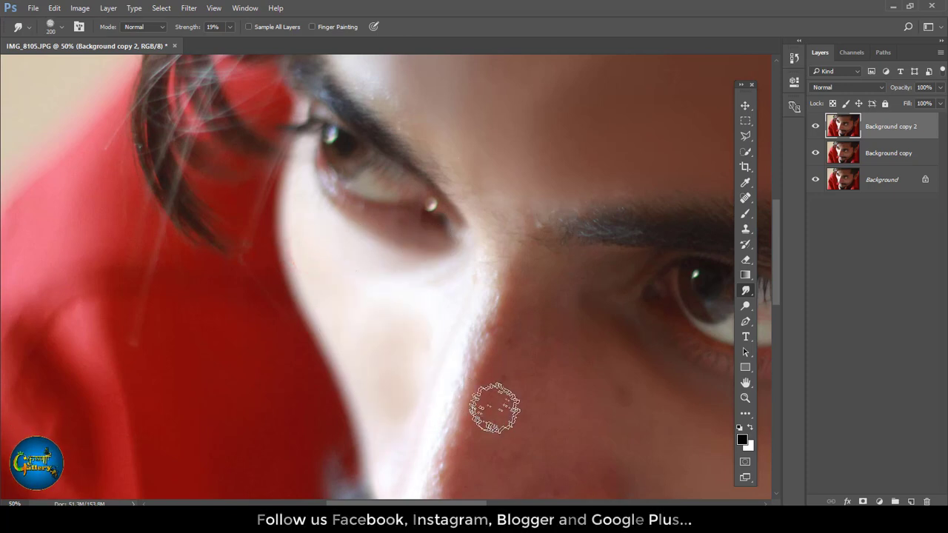
left_click_drag(490, 411, 483, 315)
left_click_drag(497, 198, 413, 445)
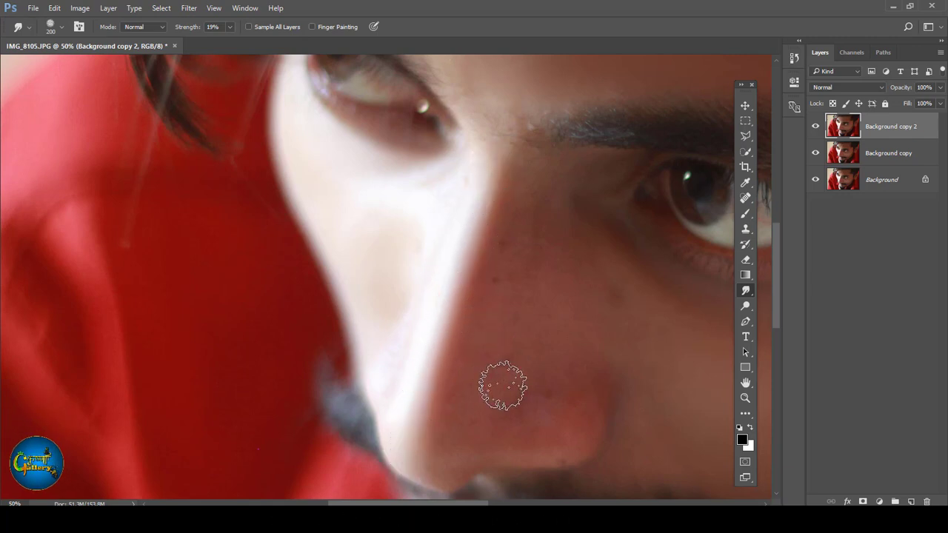
key("bracketright")
key("bracketright")
mouse_move(530, 264)
left_mouse_down()
mouse_move(518, 328)
mouse_move(476, 402)
left_mouse_up()
mouse_move(586, 398)
left_mouse_down()
mouse_move(451, 440)
mouse_move(548, 420)
mouse_move(583, 345)
mouse_move(577, 322)
left_mouse_up()
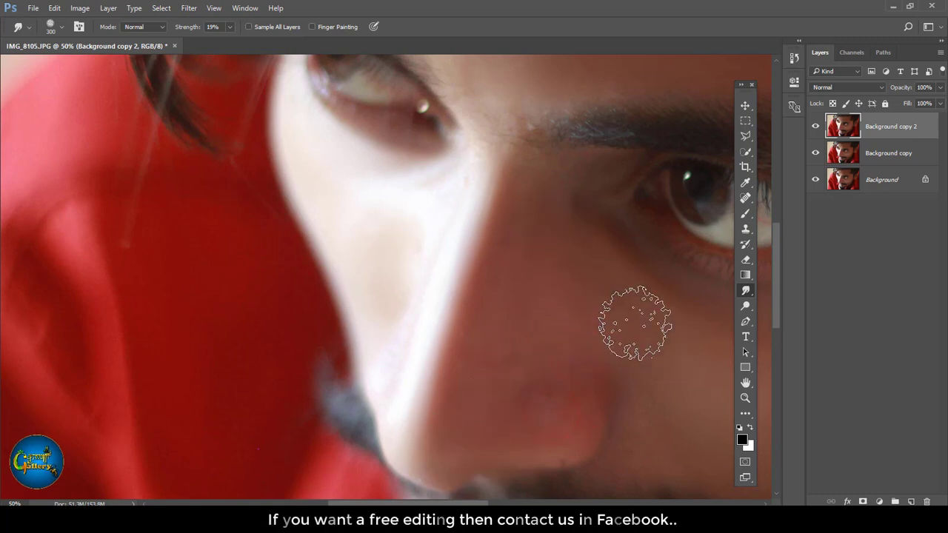
left_click_drag(626, 366, 518, 232)
mouse_move(363, 204)
left_mouse_down()
mouse_move(446, 225)
mouse_move(420, 271)
left_mouse_up()
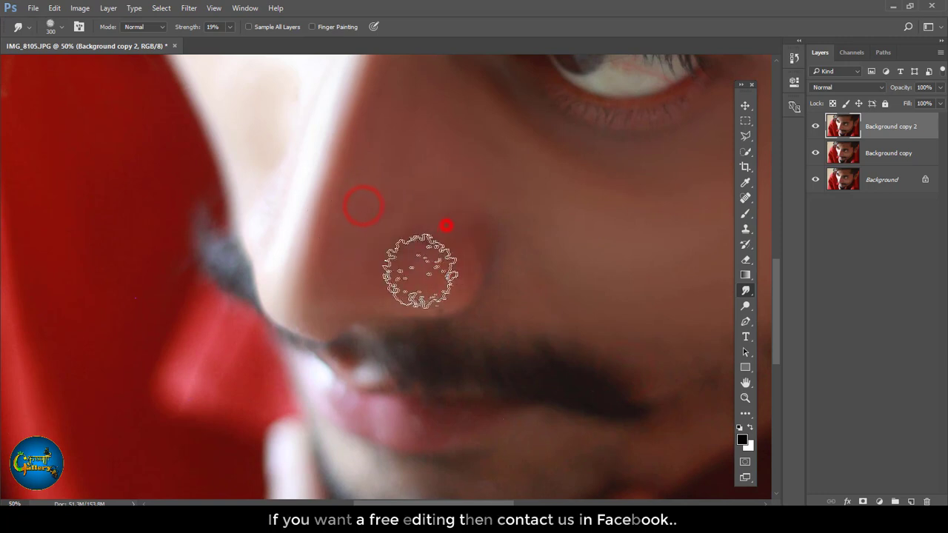
key("[")
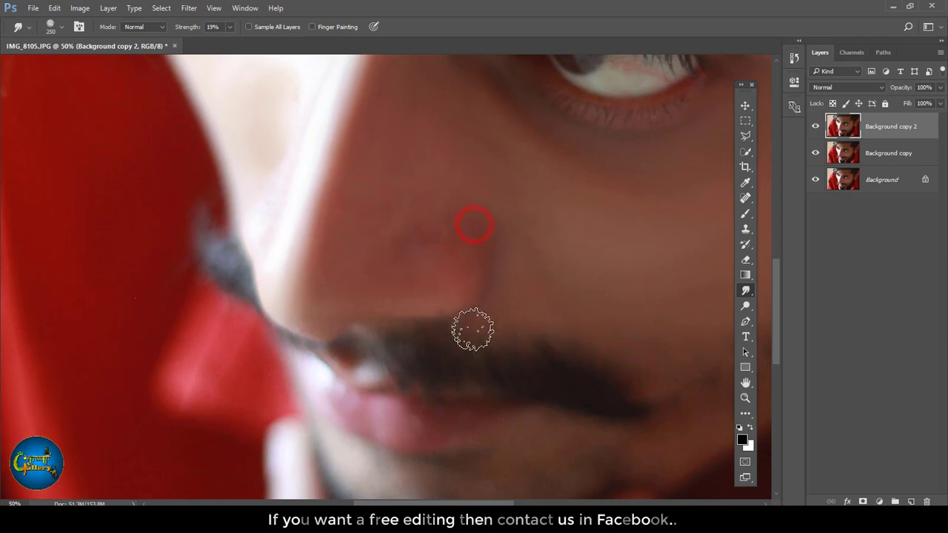
key("[")
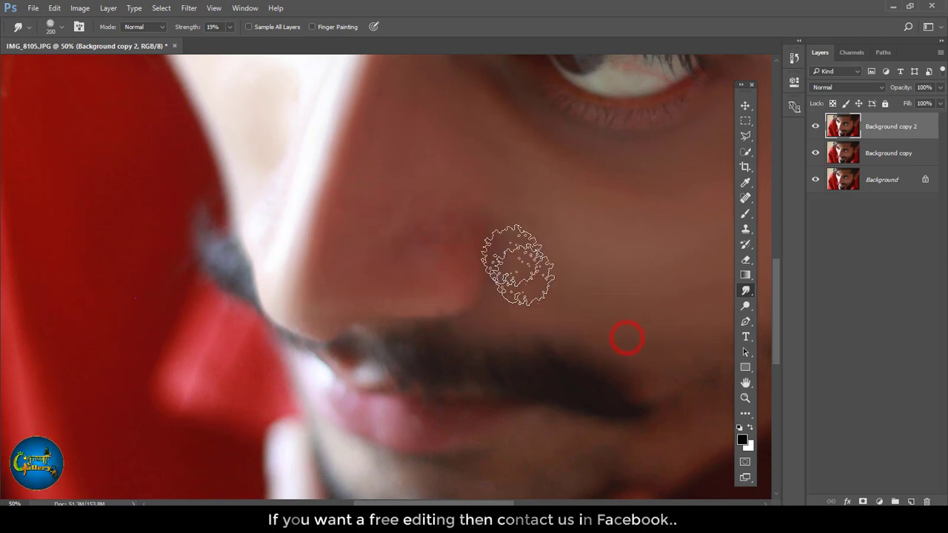
left_click(434, 207)
key("]")
key("]")
key("]")
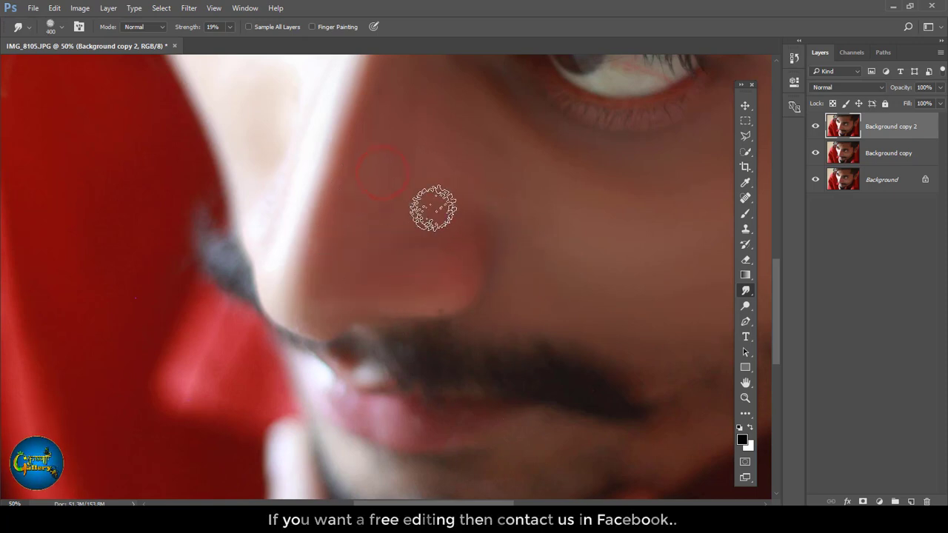
Toggle the smoothed layer's visibility to compare it against the original
left_click_drag(607, 296, 418, 274)
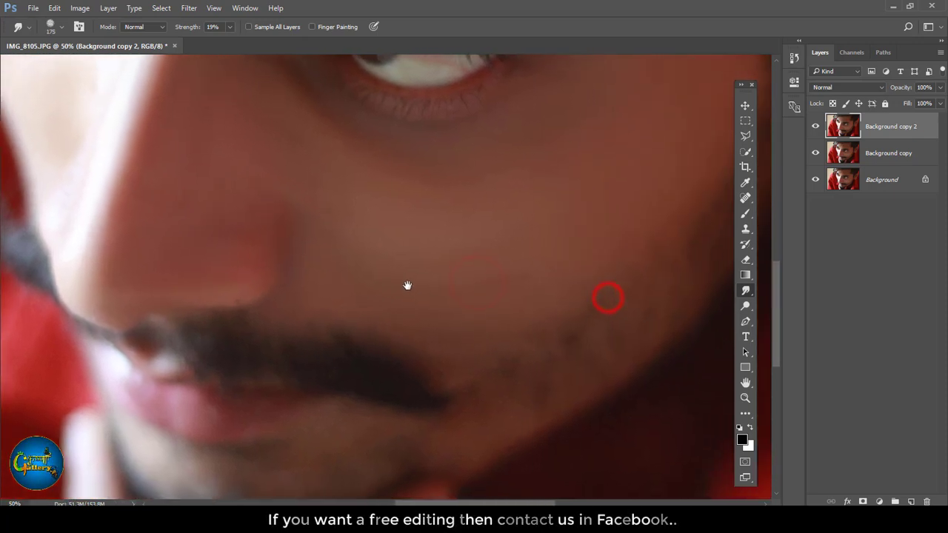
key("]")
key("]")
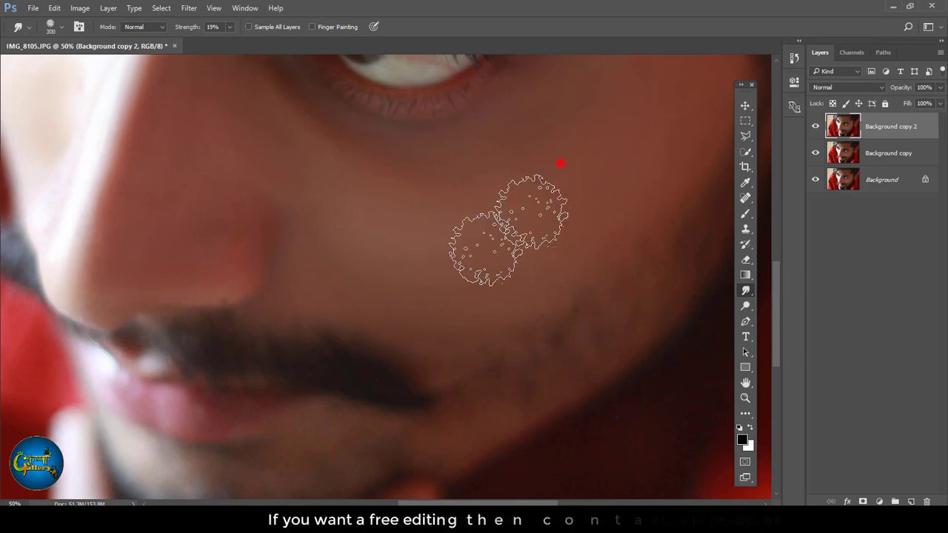
key("bracketright")
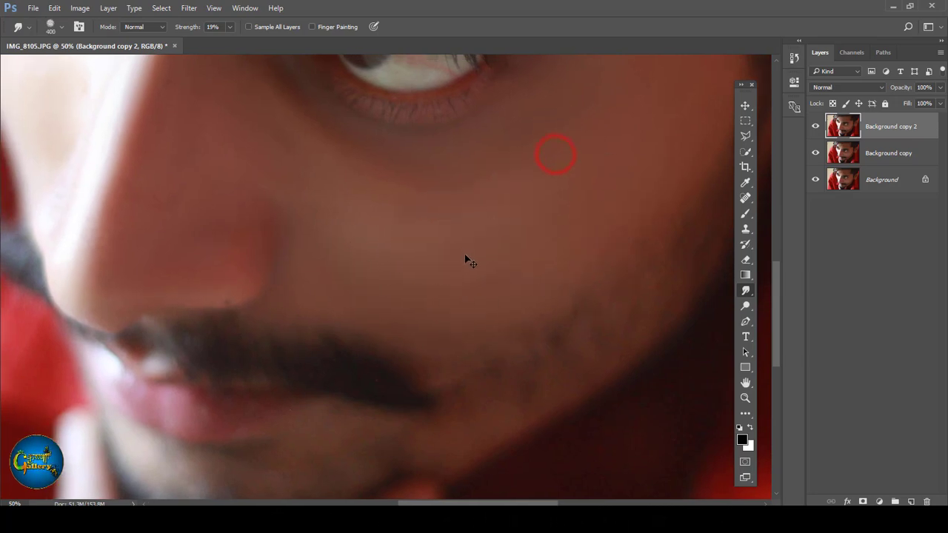
scroll(467, 267, "down", 4)
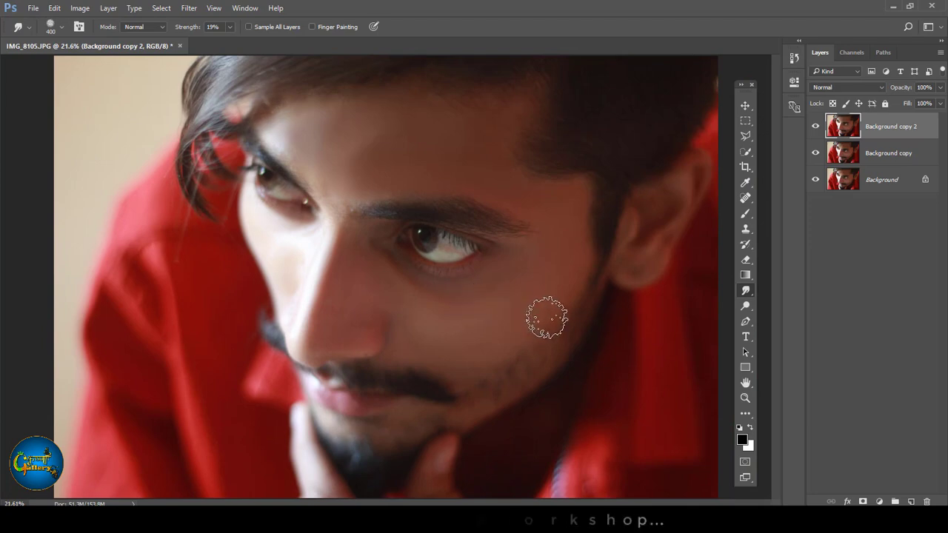
scroll(547, 317, "down", 1)
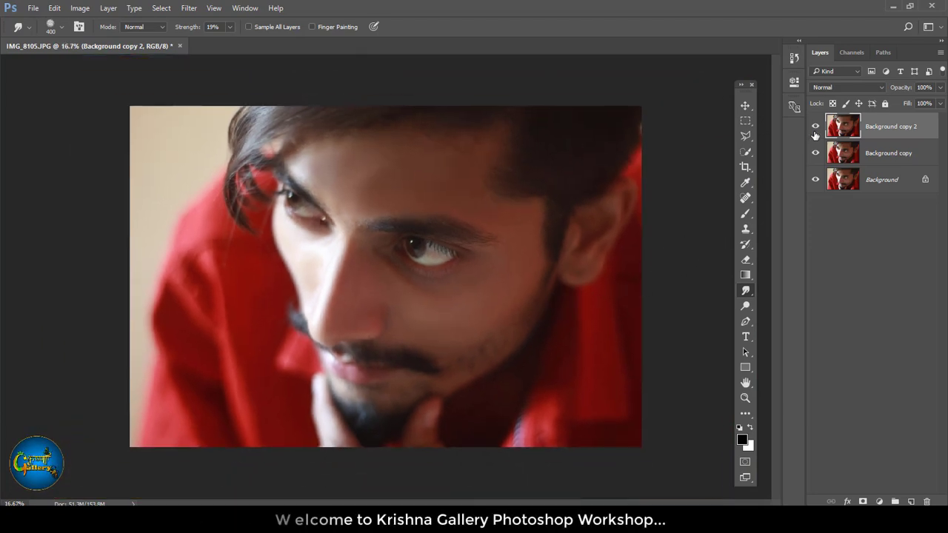
left_click(815, 134)
scroll(515, 217, "up", 1)
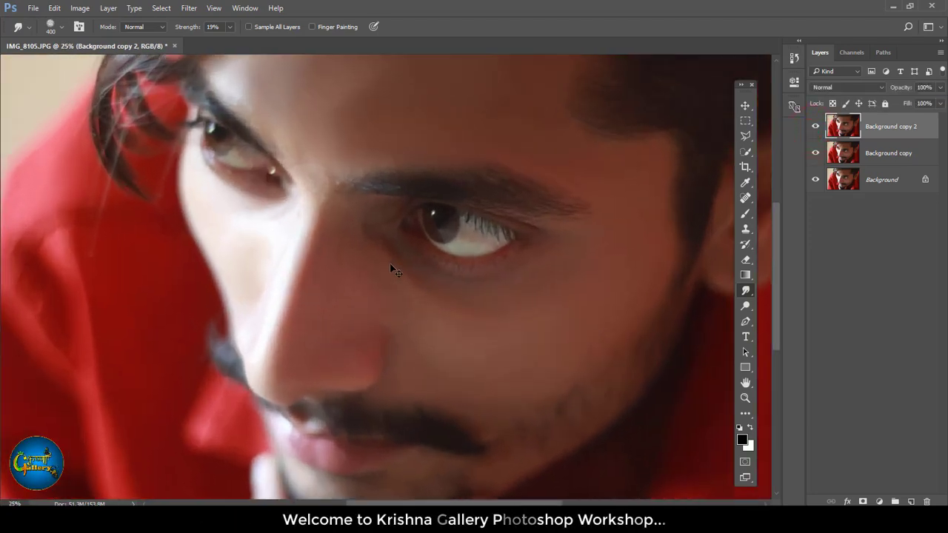
scroll(389, 263, "up", 2)
scroll(382, 267, "up", 1)
Smooth the skin above and below the brows and near the eye corner at 125 px
left_click_drag(161, 169, 324, 390)
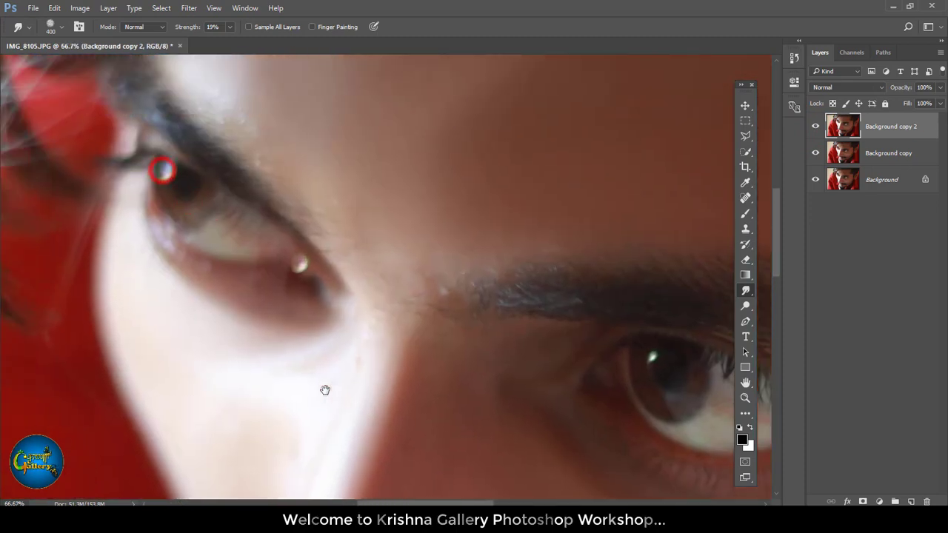
key("bracketleft")
key("bracketleft")
key("bracketleft")
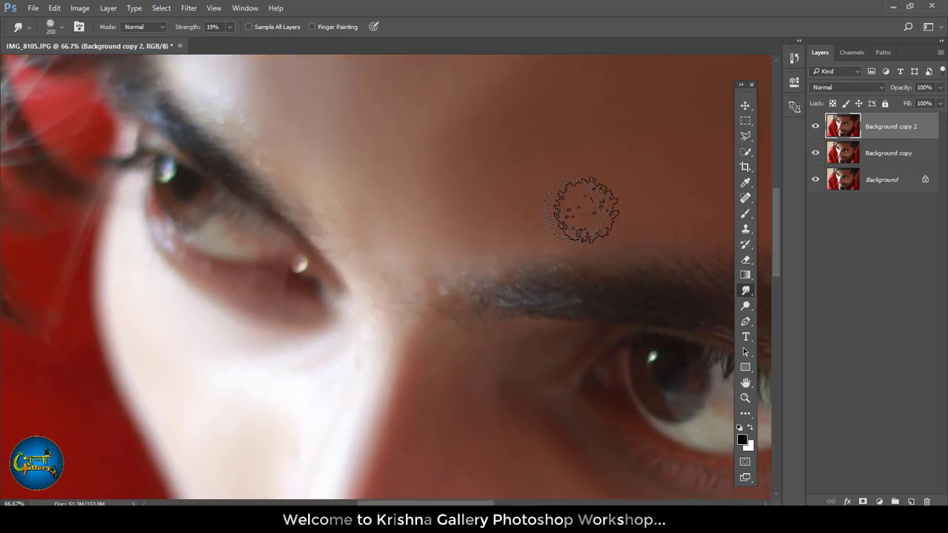
left_click(577, 220)
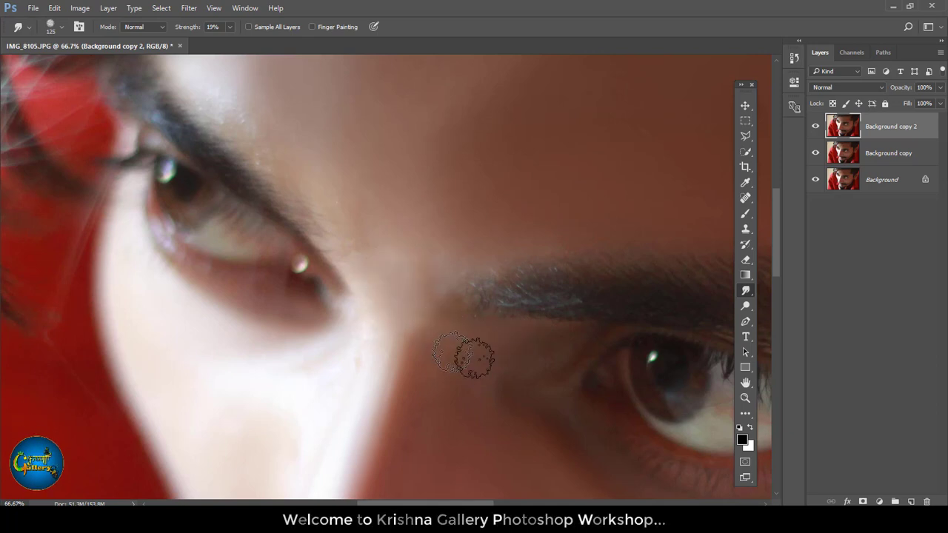
left_click_drag(465, 361, 523, 420)
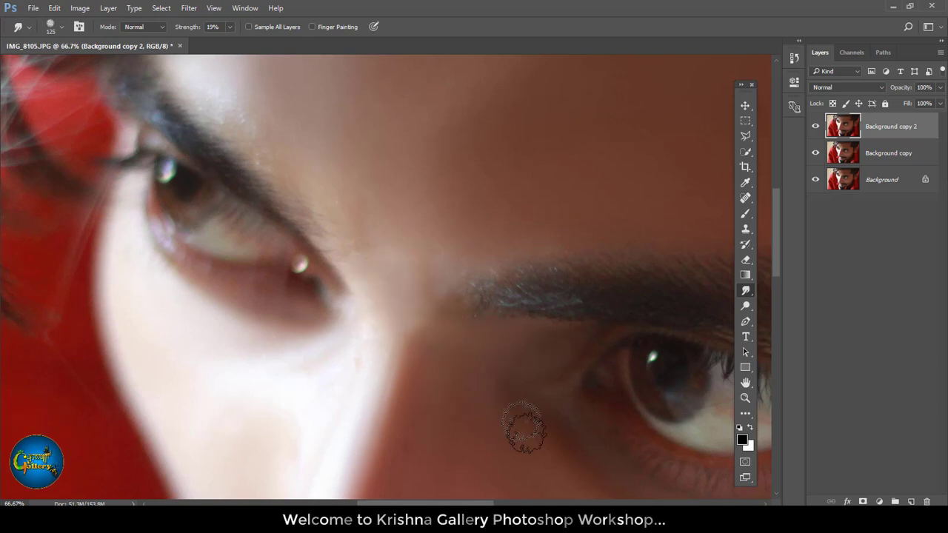
left_click(380, 233)
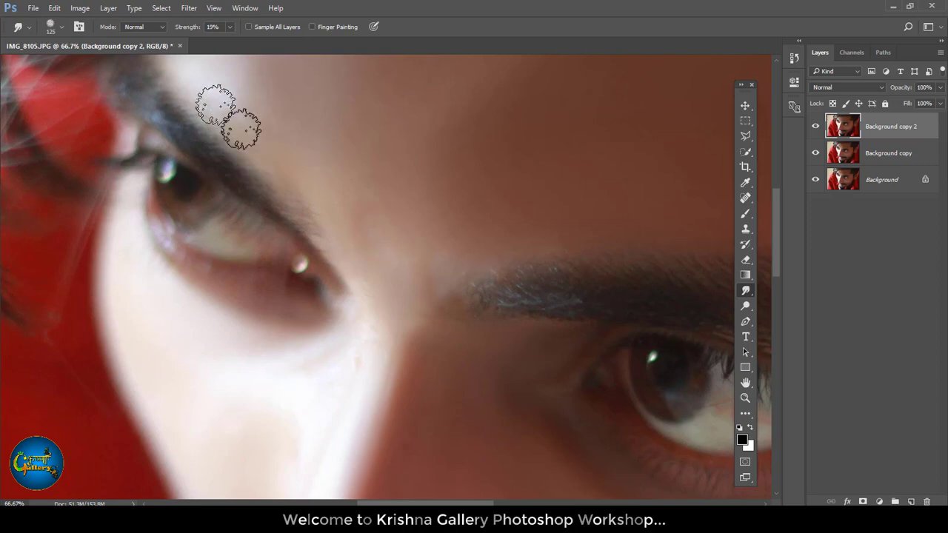
left_click(275, 163)
left_click(345, 292)
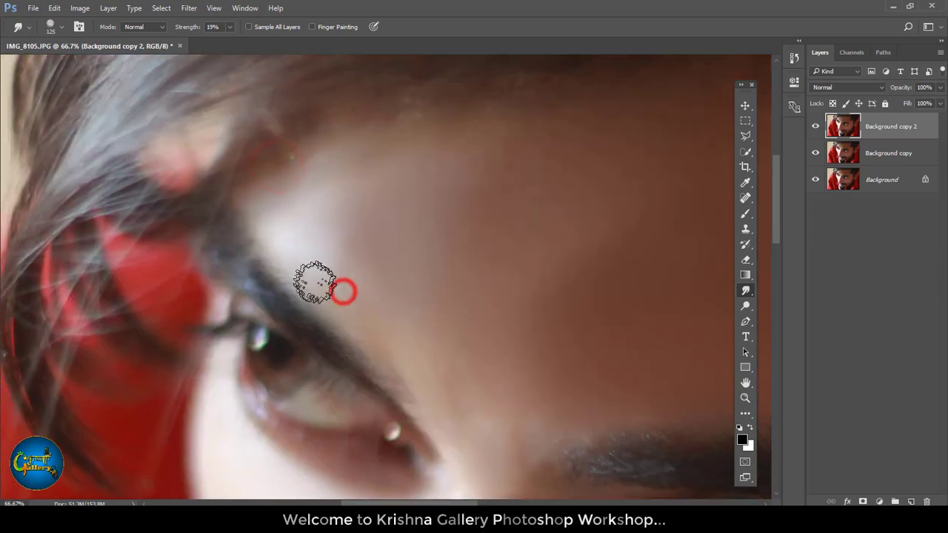
Smooth the nose bridge and a cheek spot, then fit the photo to the window
left_click_drag(482, 446, 392, 229)
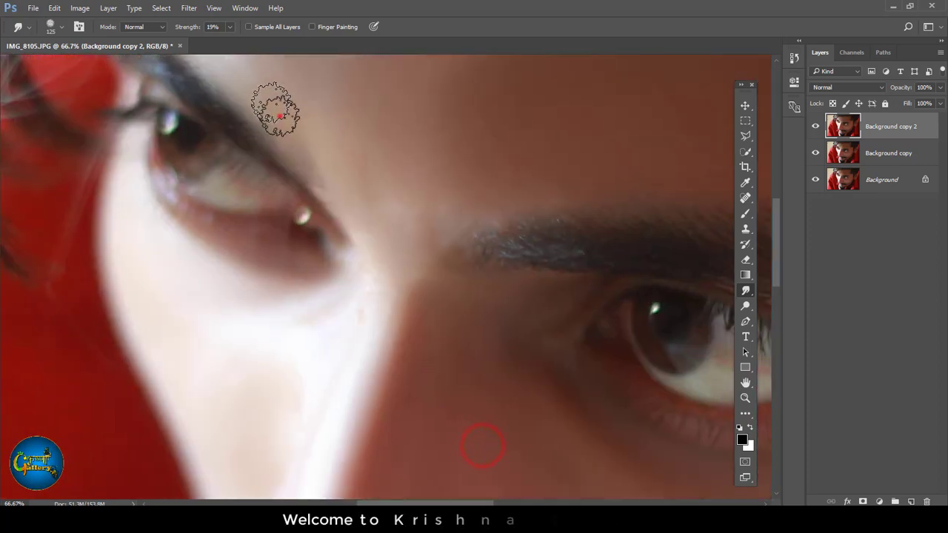
left_click_drag(275, 110, 321, 154)
left_click_drag(434, 322, 391, 212)
left_click(403, 184)
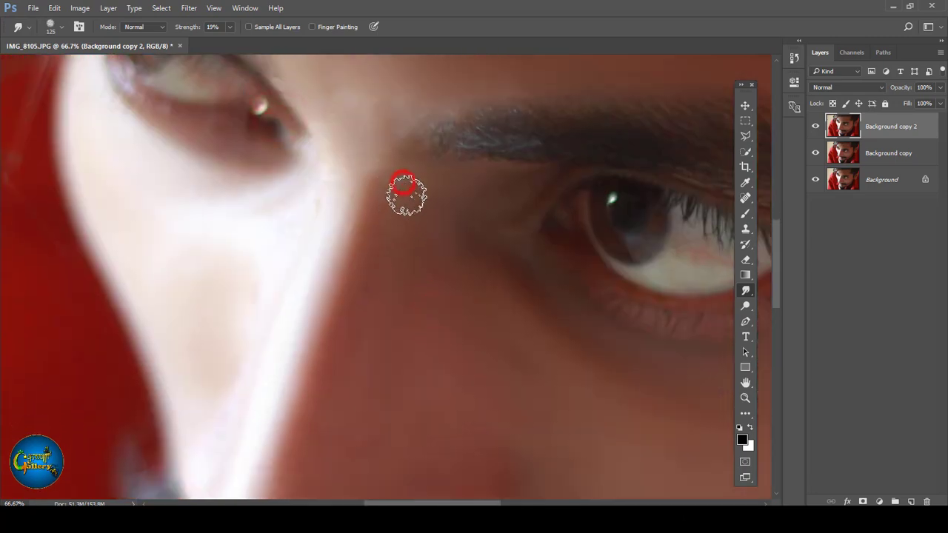
left_click_drag(457, 352, 406, 215)
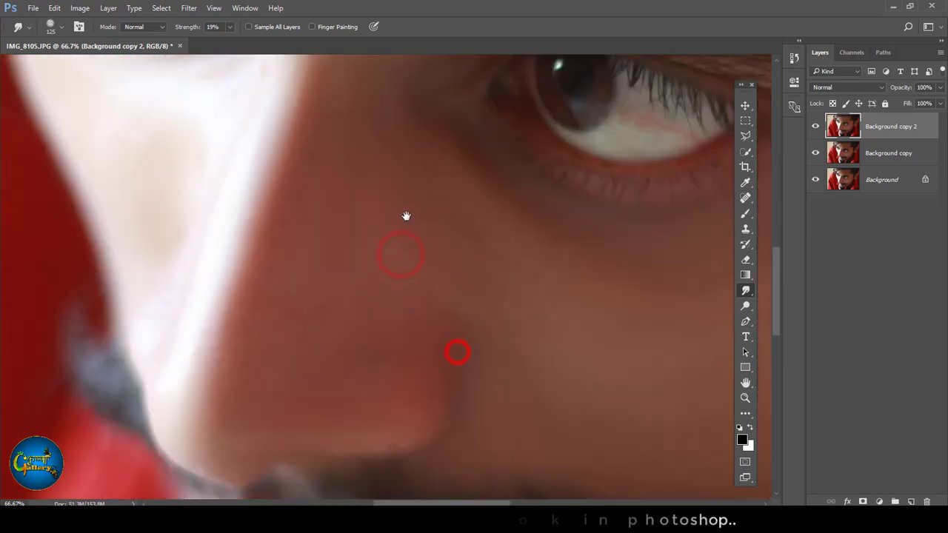
left_click(434, 165)
key("ctrl+0")
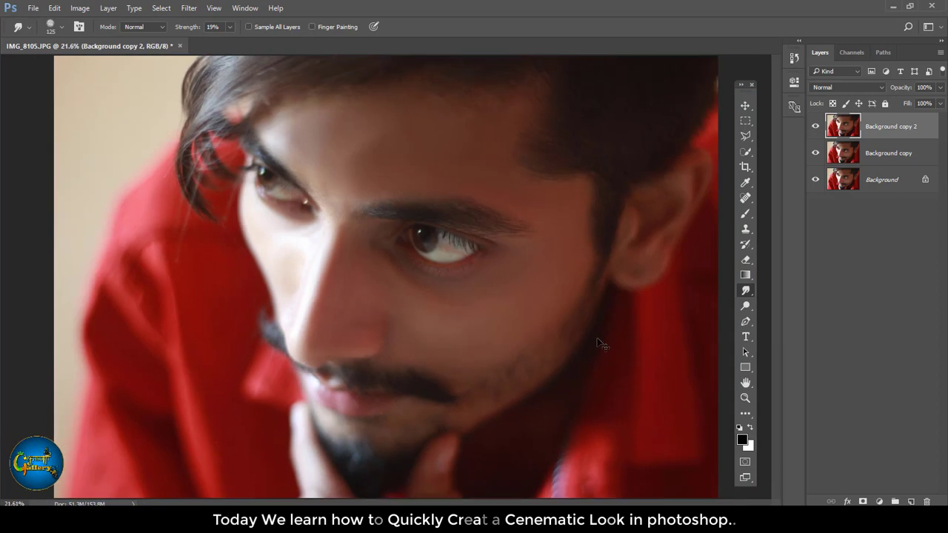
Compare layers again, then smooth the mid-forehead skin with a larger brush
left_click(816, 126)
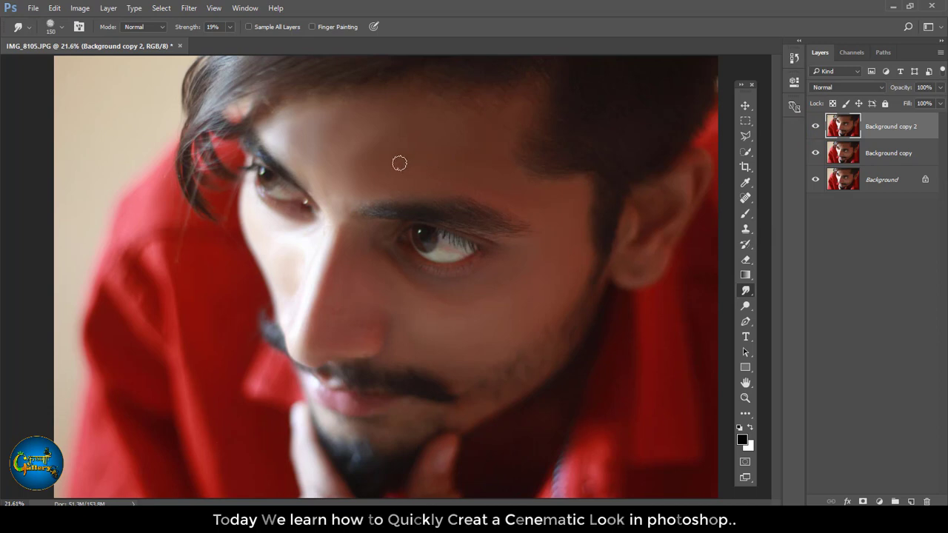
key("]")
mouse_move(318, 137)
left_mouse_down()
mouse_move(376, 152)
mouse_move(360, 152)
left_mouse_up()
key("]")
key("[")
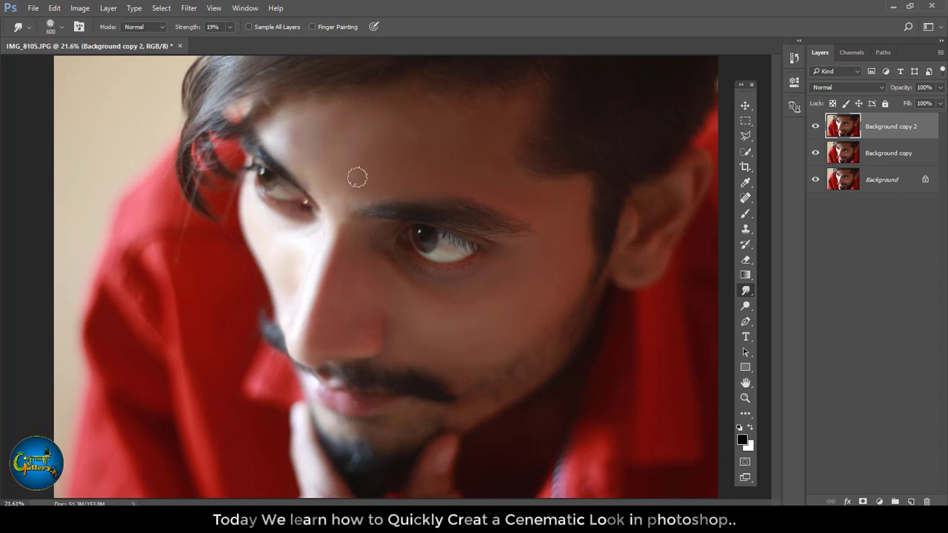
mouse_move(376, 170)
left_mouse_down()
mouse_move(370, 159)
mouse_move(431, 149)
mouse_move(380, 165)
mouse_move(408, 158)
left_mouse_up()
Smooth a spot on the cheek at 400 px and zoom out
key("]")
key("]")
left_click(419, 324)
key("bracketleft")
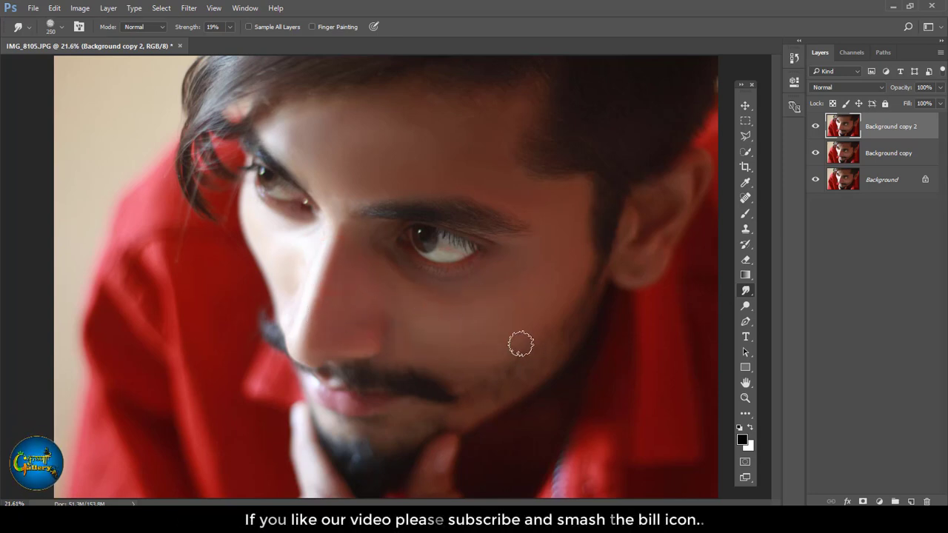
key("ctrl+minus")
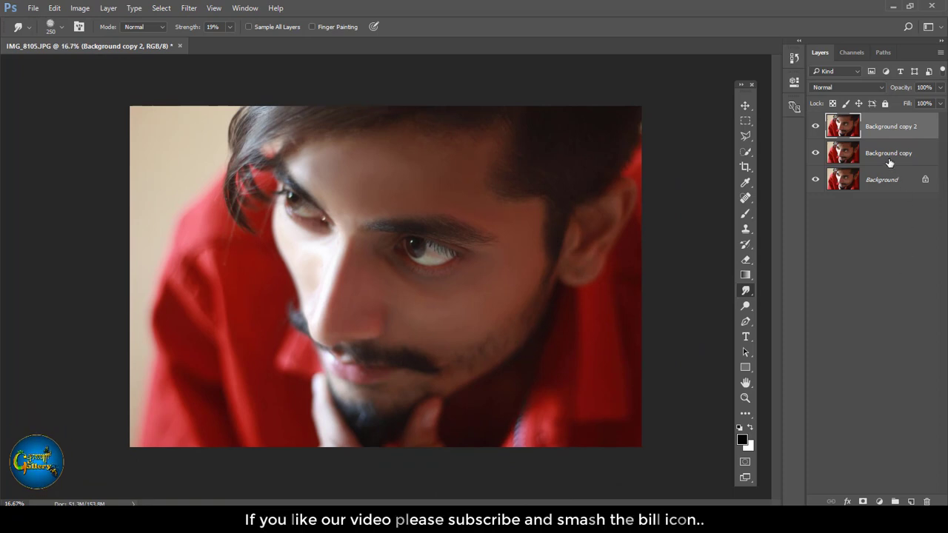
Duplicate Background copy into Background copy 3, move it to the top, and make it a Smart Object
left_click(888, 157)
left_click_drag(895, 166, 911, 502)
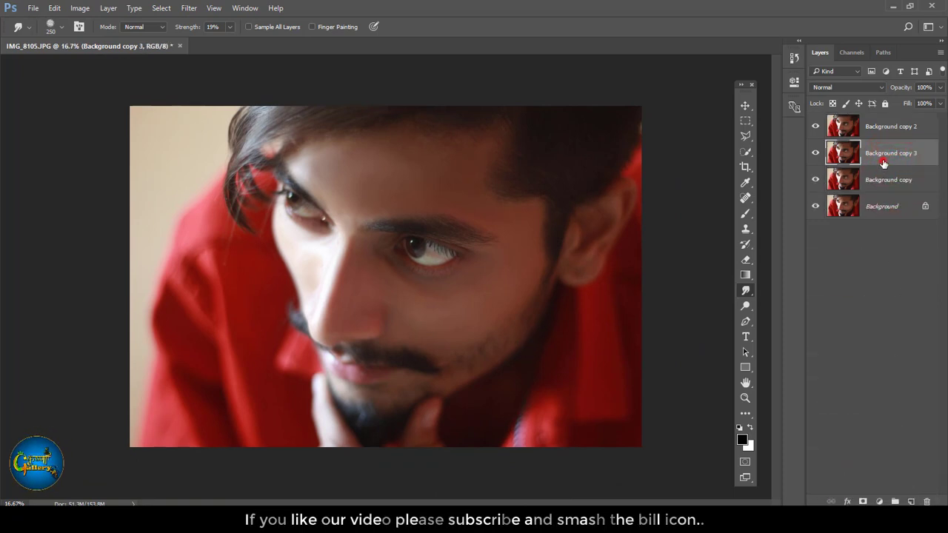
left_click(883, 163)
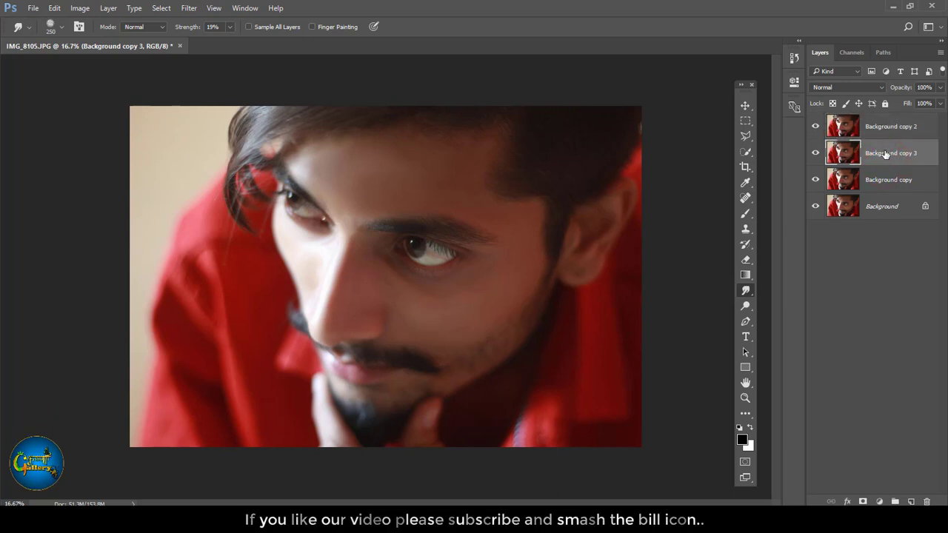
left_click_drag(882, 148, 883, 126)
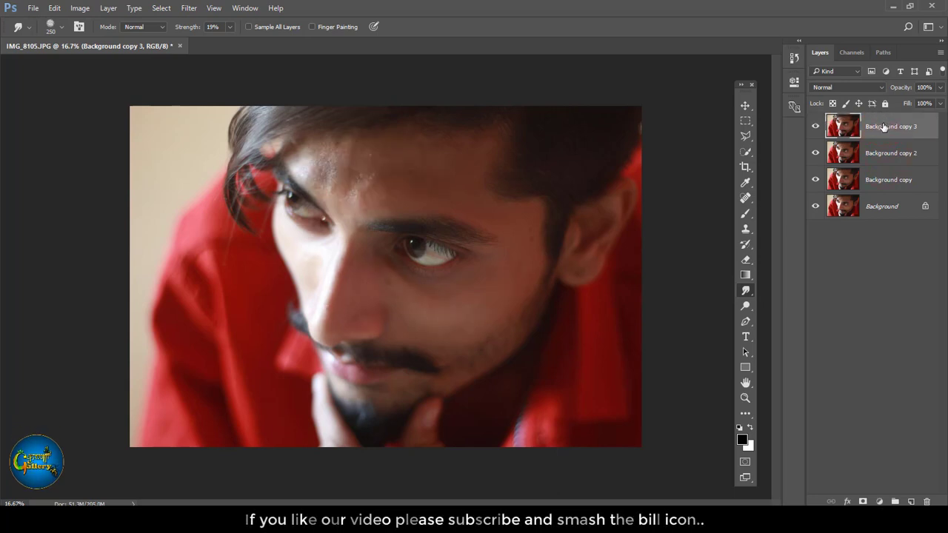
right_click(889, 131)
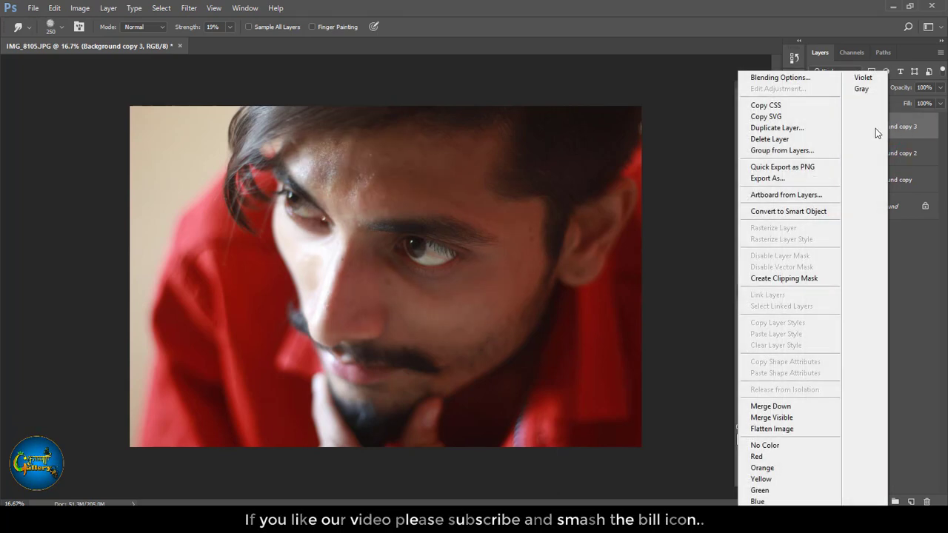
left_click(799, 212)
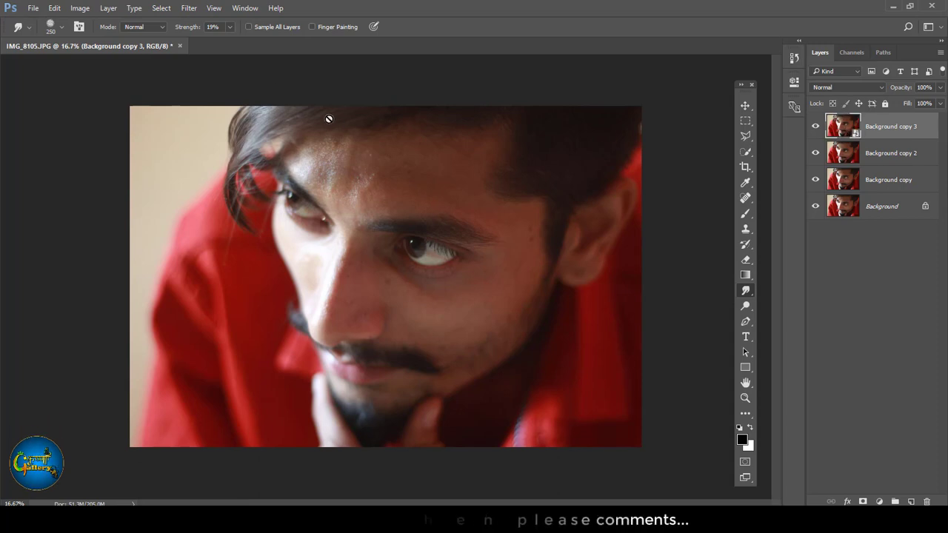
Apply a High Pass smart filter and set the layer blend mode to Linear Light
left_click(191, 8)
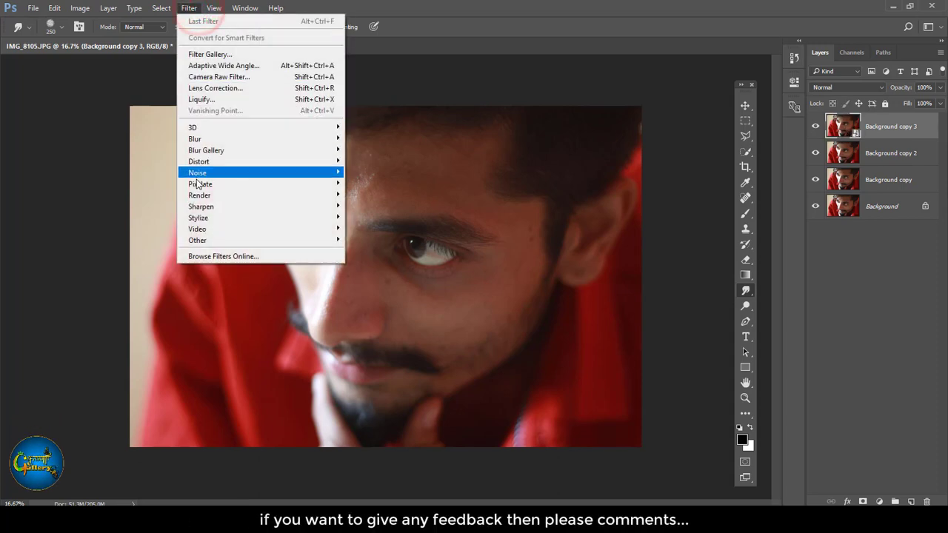
left_click(208, 240)
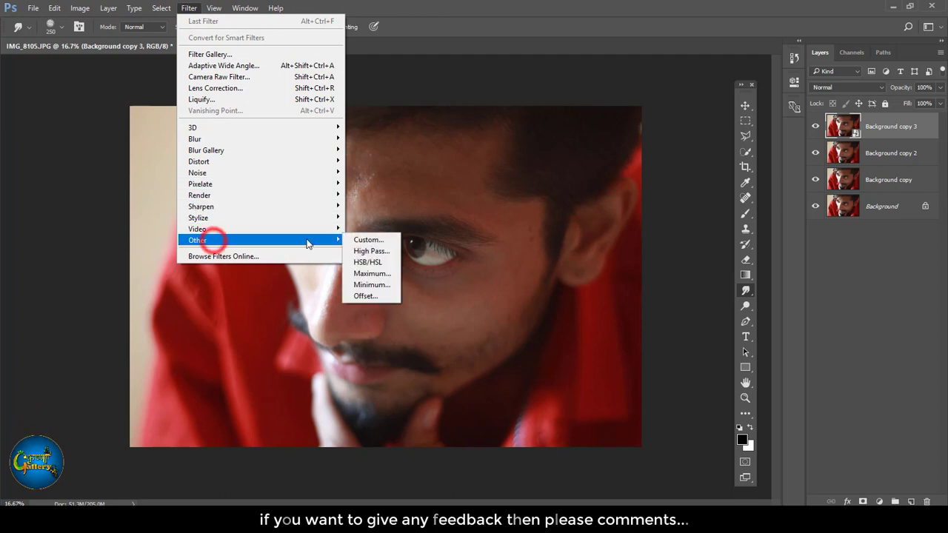
left_click(366, 252)
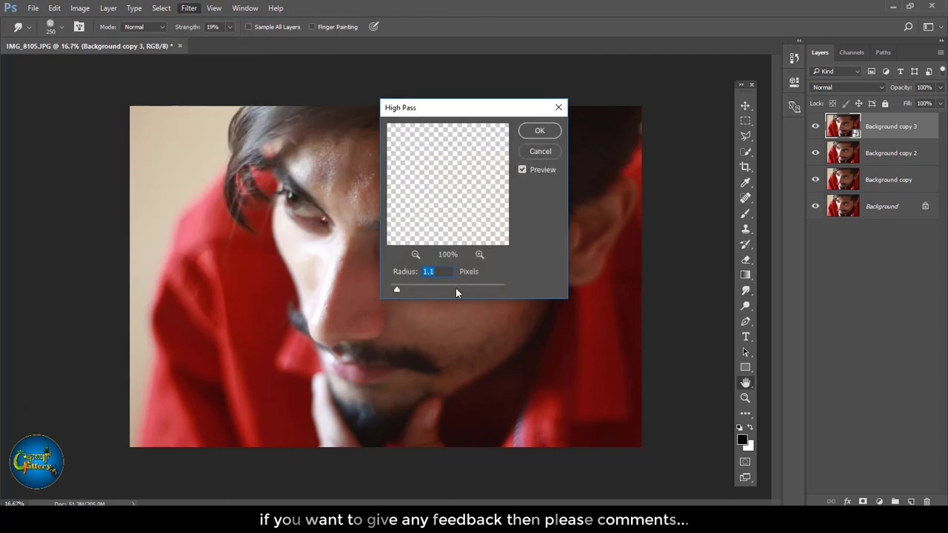
left_click_drag(456, 288, 401, 290)
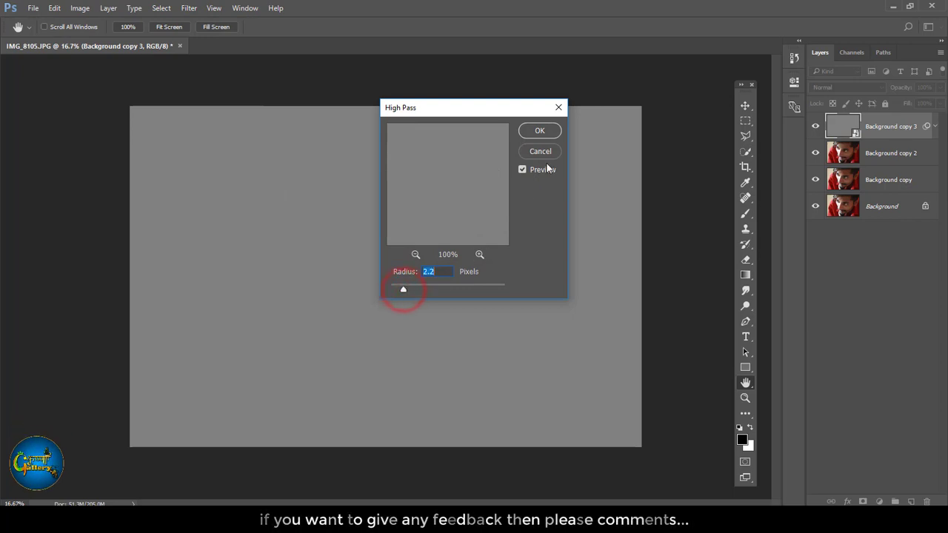
left_click(541, 130)
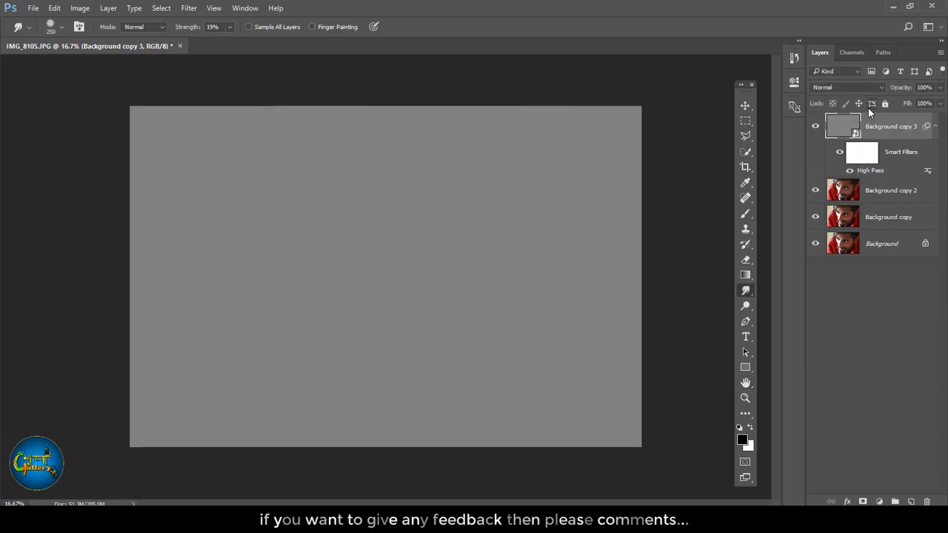
left_click(850, 87)
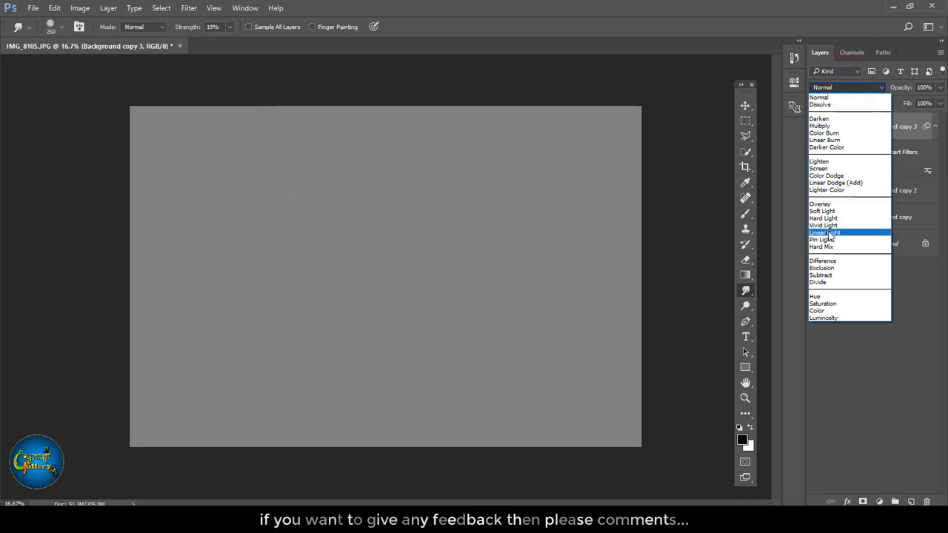
left_click(830, 232)
Reopen the High Pass filter and change its radius to 6.0 px
key("ctrl+plus")
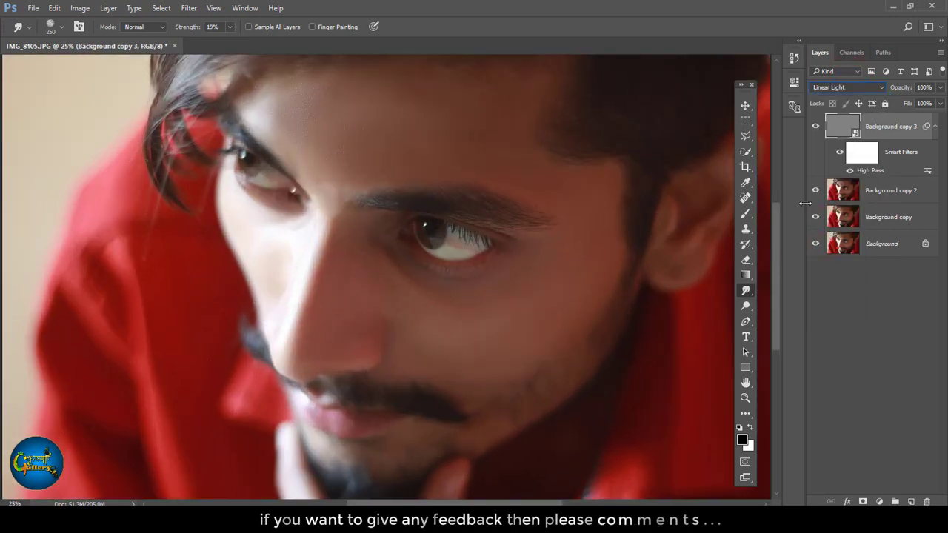
left_click(816, 129)
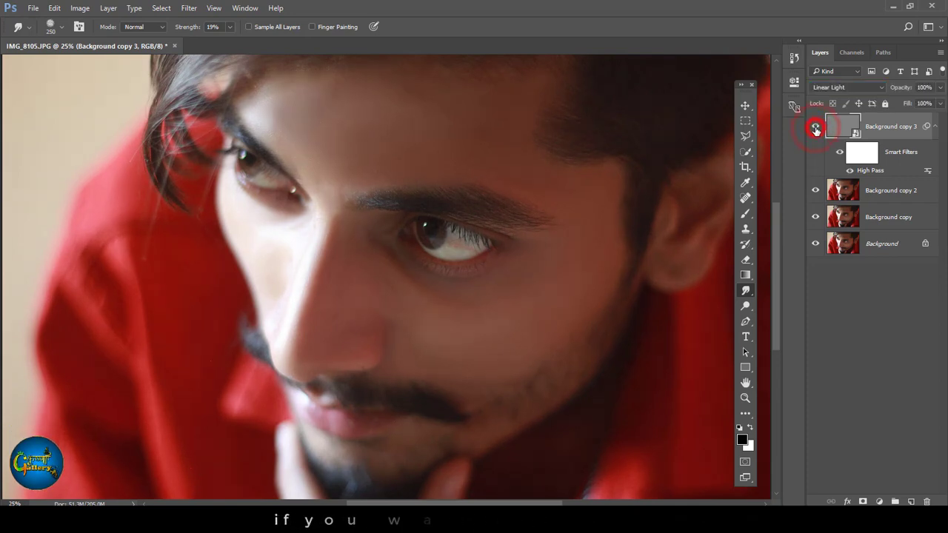
double_click(869, 170)
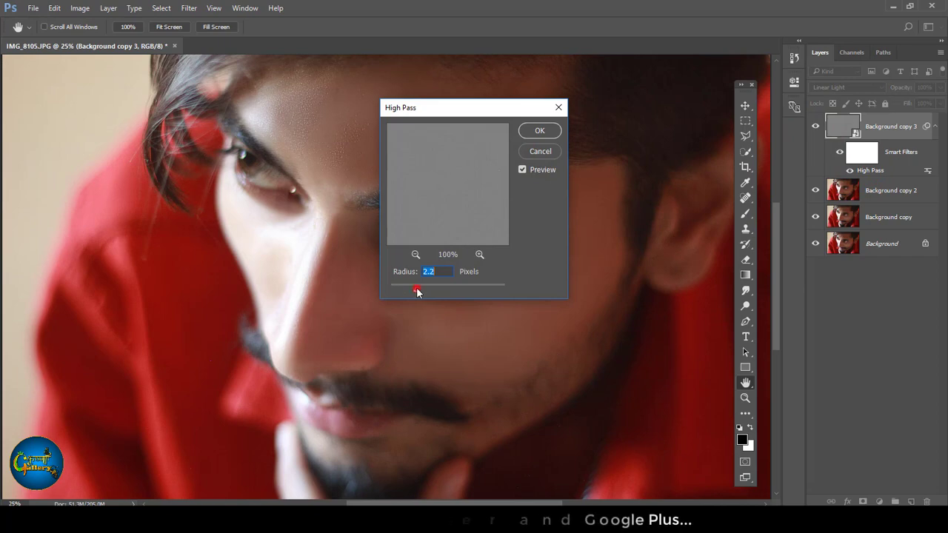
left_click_drag(417, 291, 417, 292)
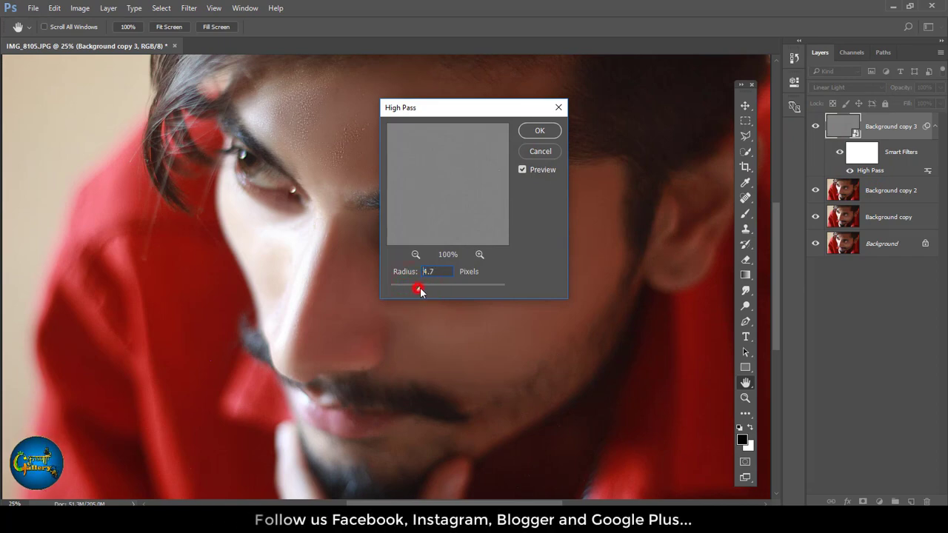
left_click(542, 130)
key("ctrl+minus")
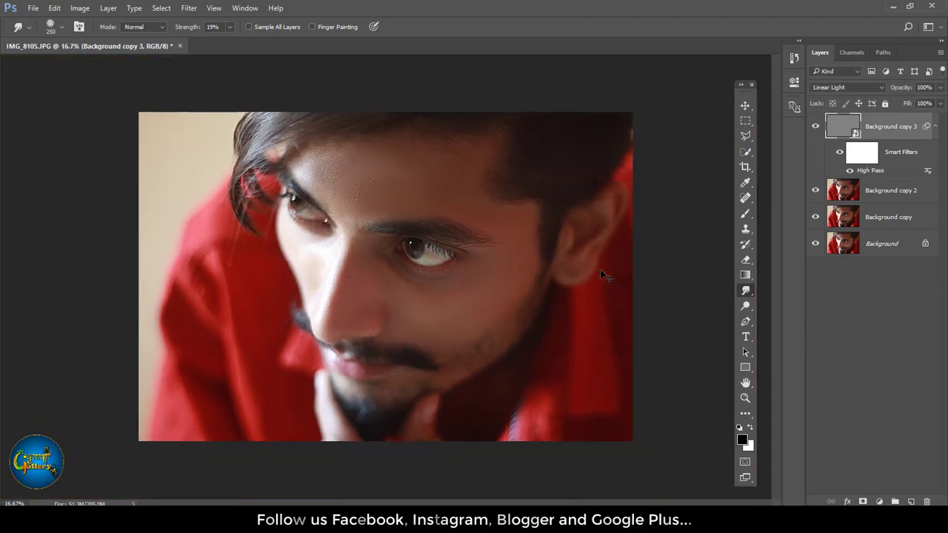
key("ctrl+plus")
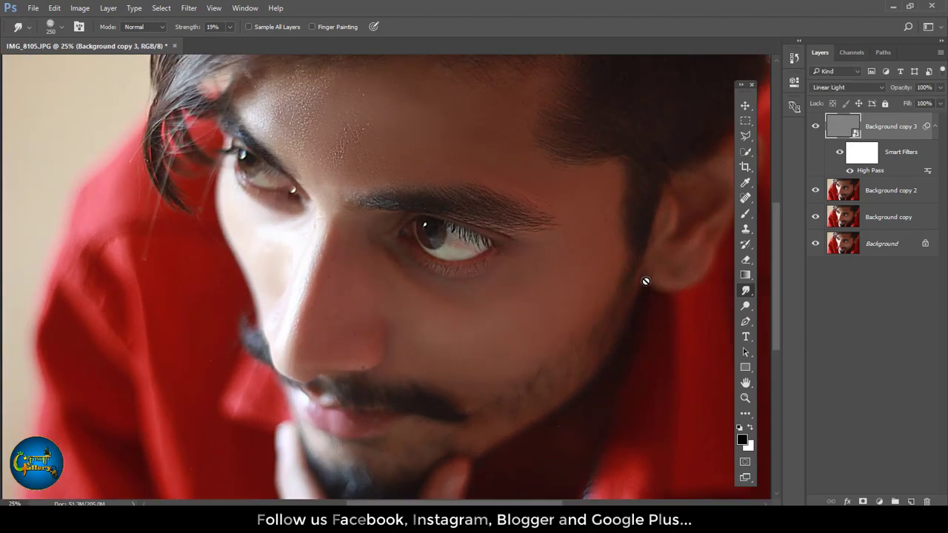
left_click(851, 171)
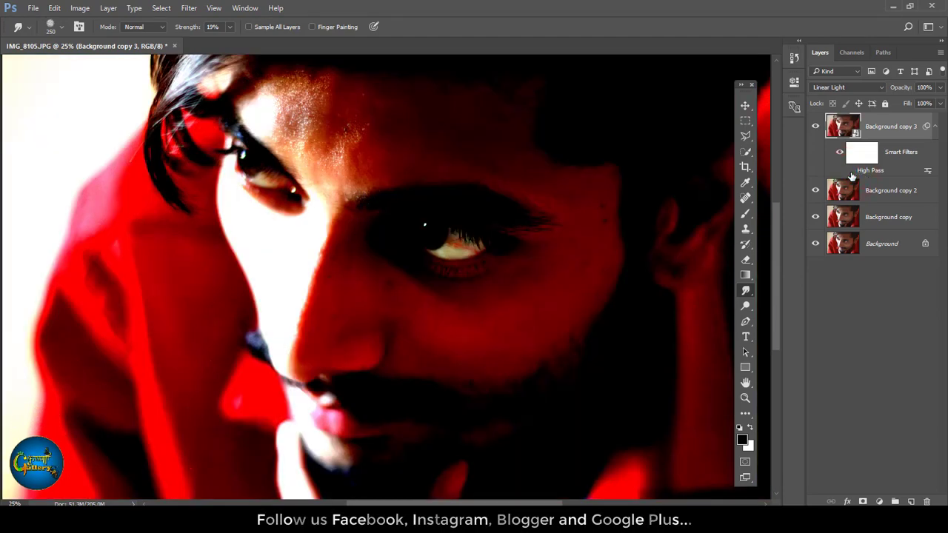
left_click(850, 171)
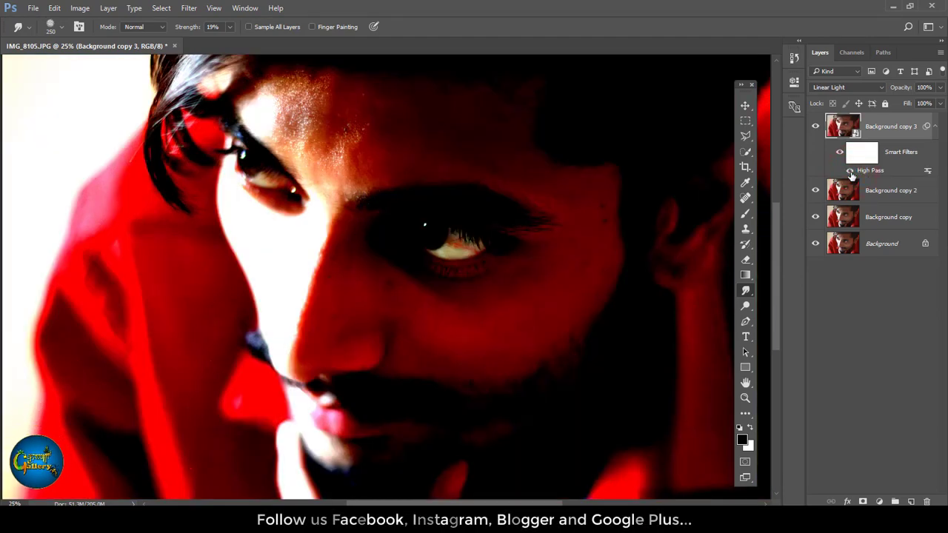
key("ctrl+minus")
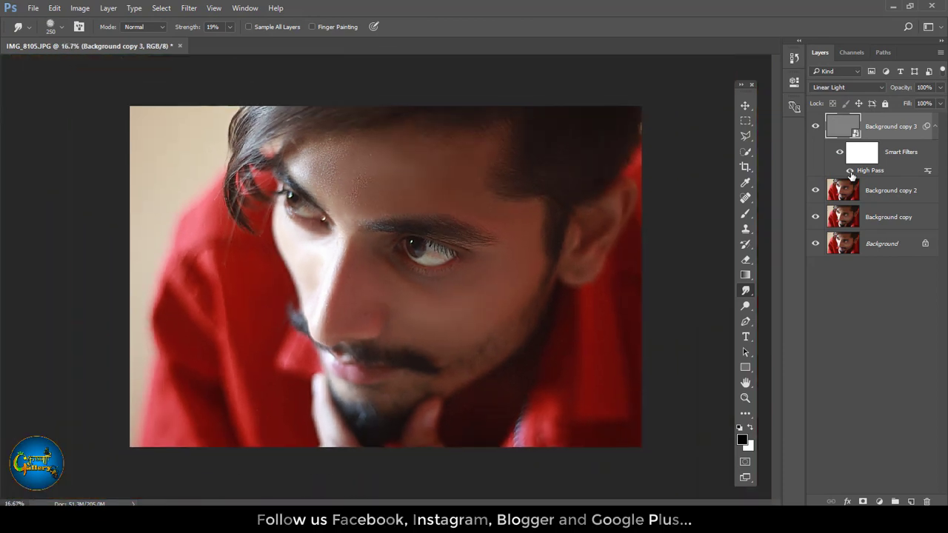
key("ctrl+minus")
key("ctrl+plus")
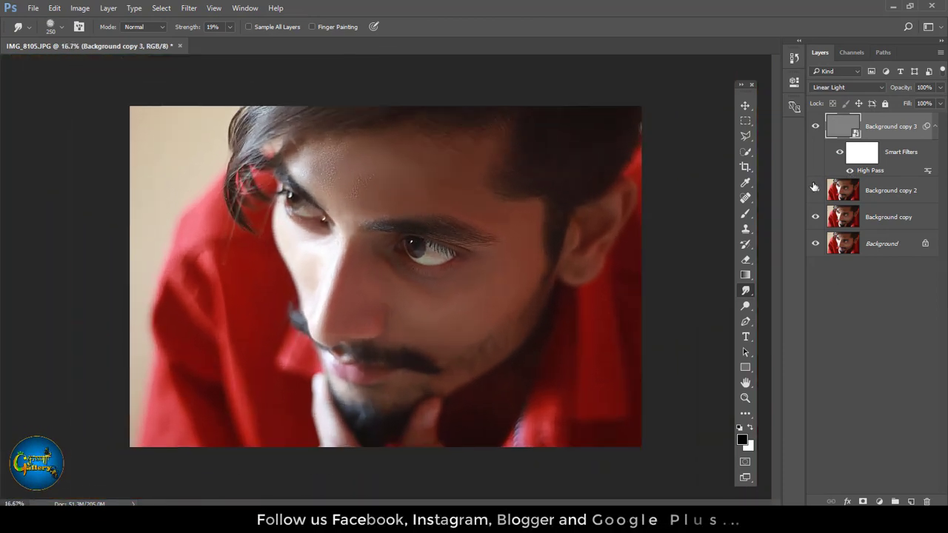
left_click(814, 127)
left_click(814, 191)
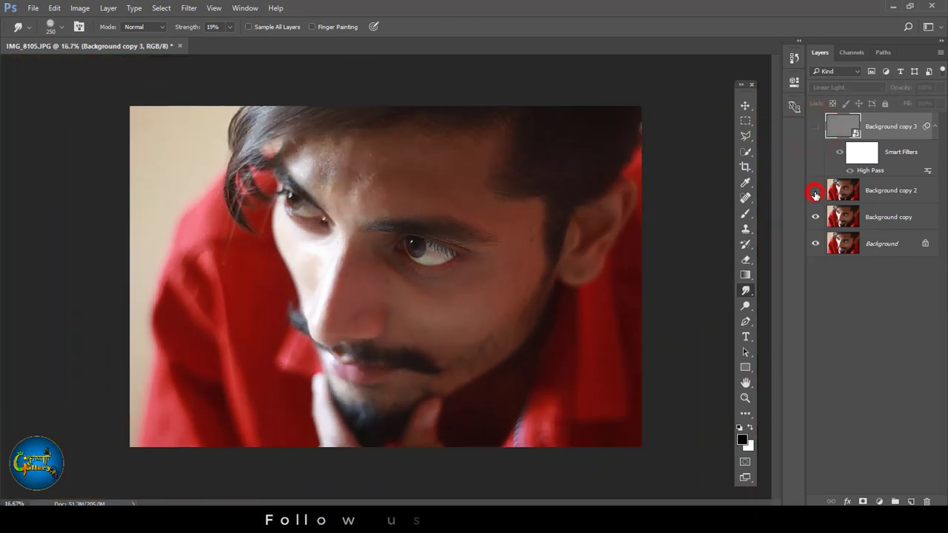
left_click(815, 191)
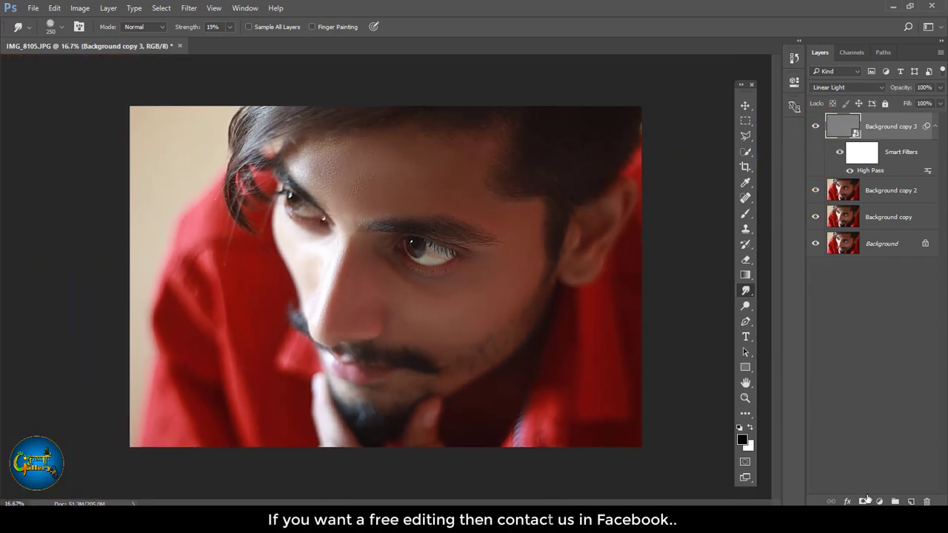
Add a Photo Filter adjustment layer in blue 0084ff at 84% density
left_click(879, 501)
left_click(868, 397)
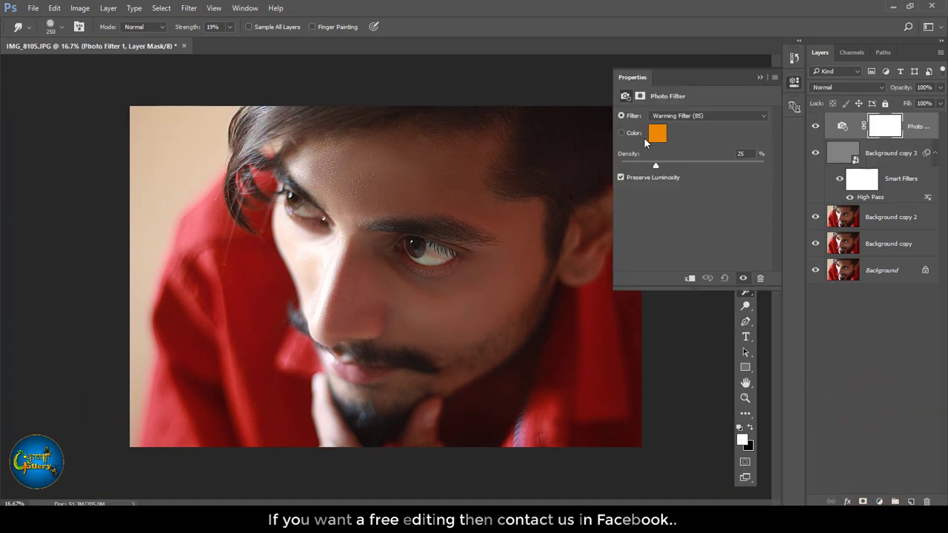
left_click(655, 134)
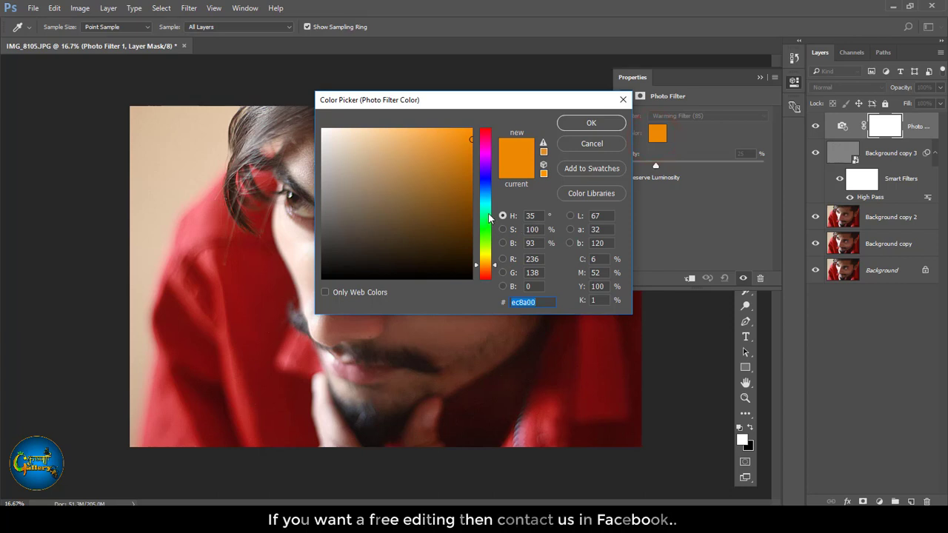
left_click_drag(489, 218, 484, 191)
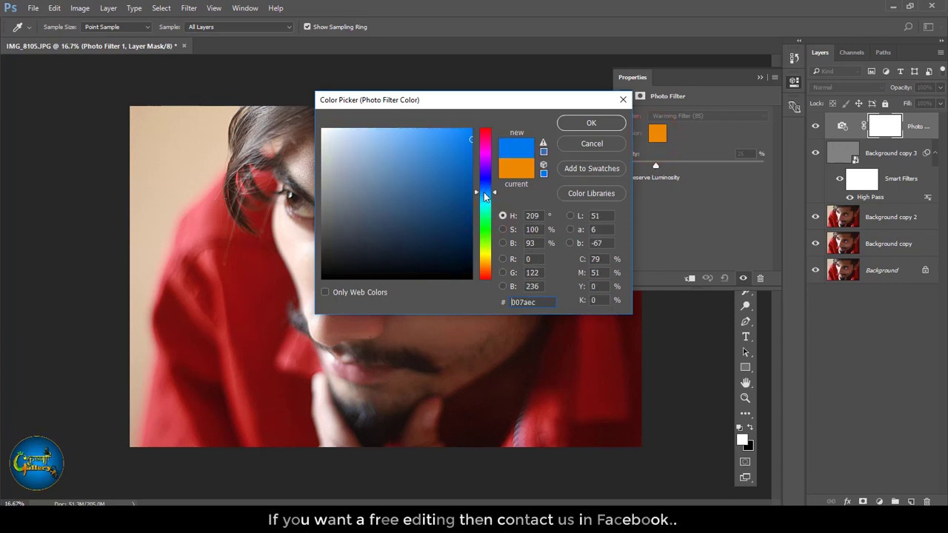
left_click(467, 138)
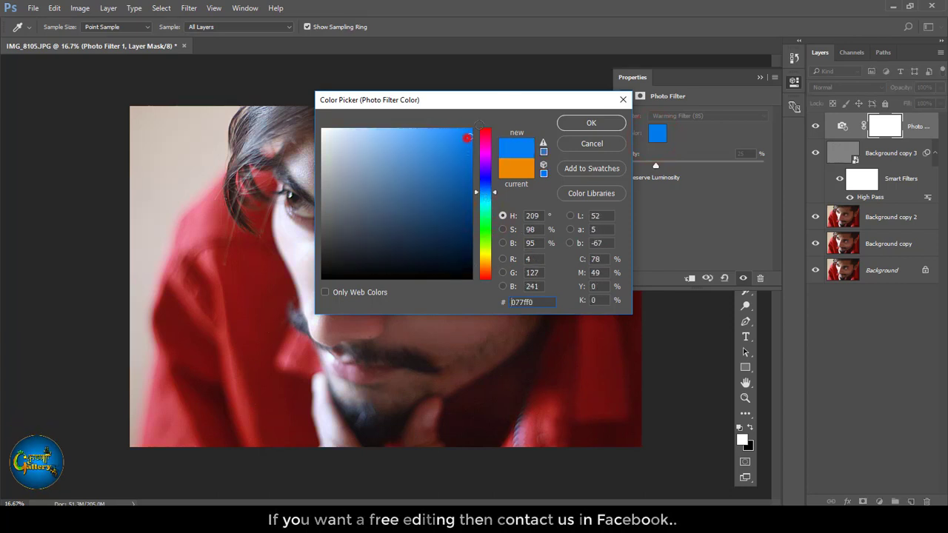
left_click(572, 122)
left_click_drag(680, 163, 711, 166)
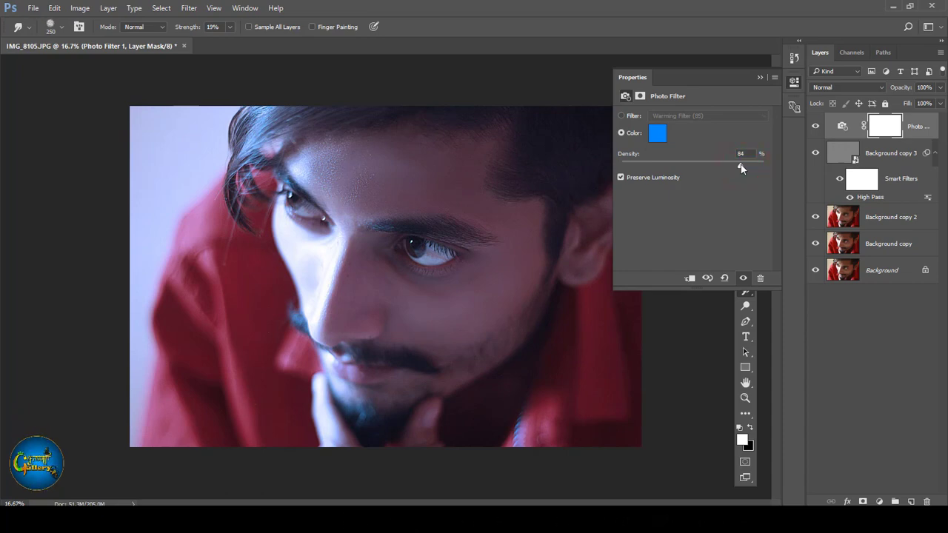
left_click(759, 77)
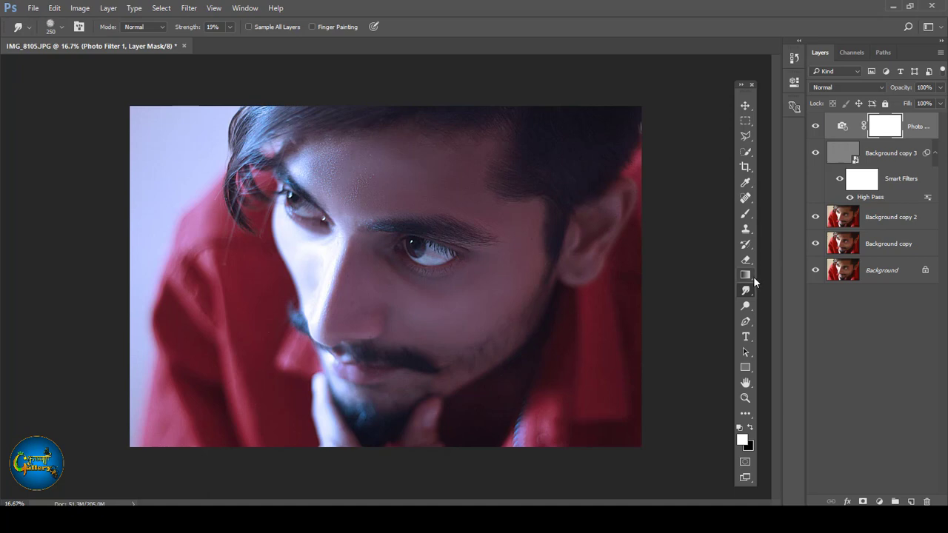
key("ctrl+plus")
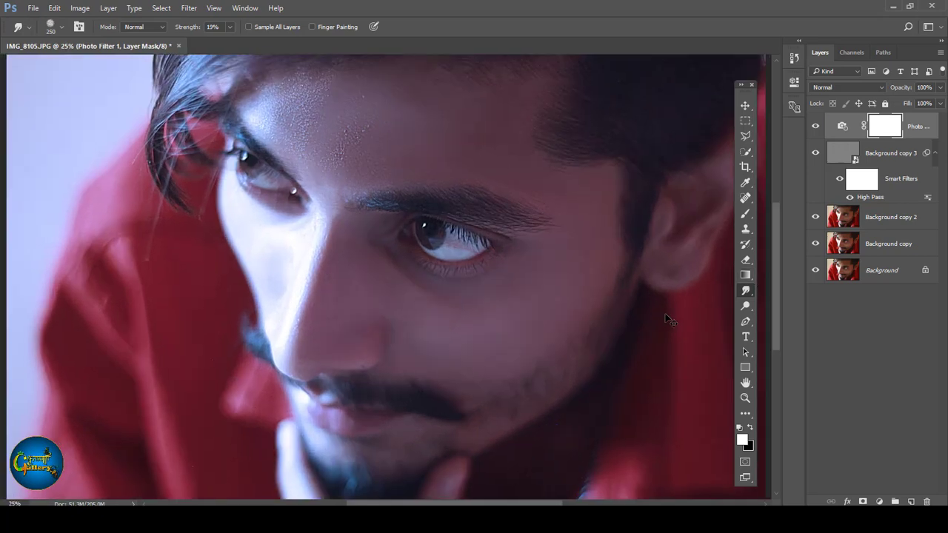
key("ctrl+minus")
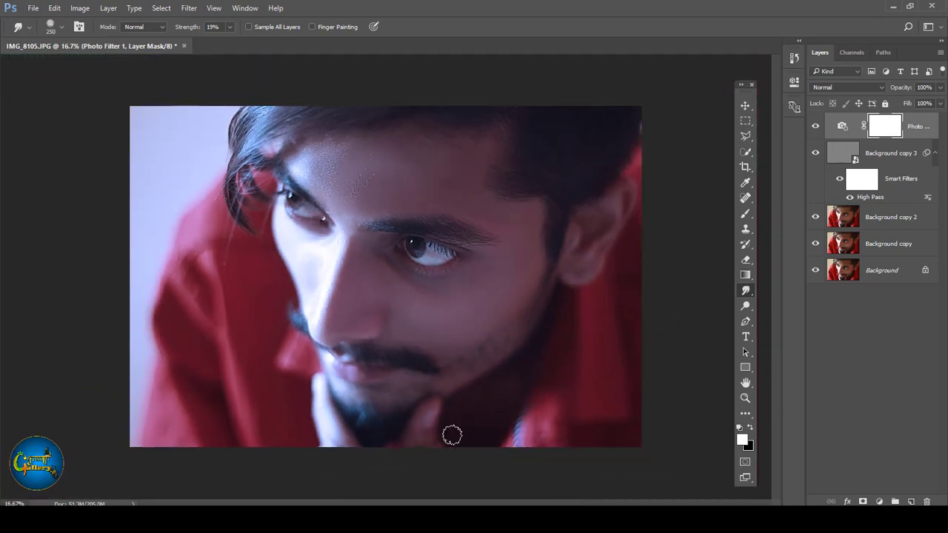